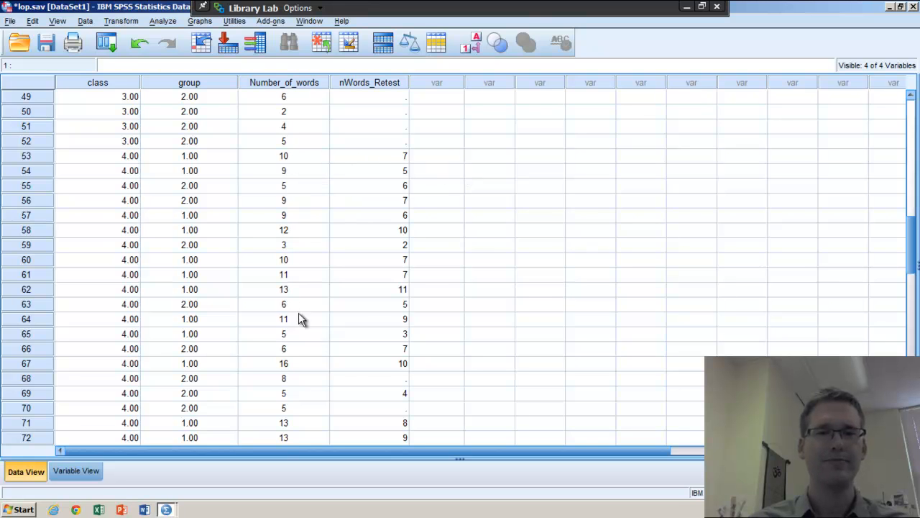
- Examine the Number_of_words and nWords_Retest columns across the dataset's cases
{"action": "scroll", "coordinate": [423, 269], "scroll_direction": "up", "scroll_amount": 8}
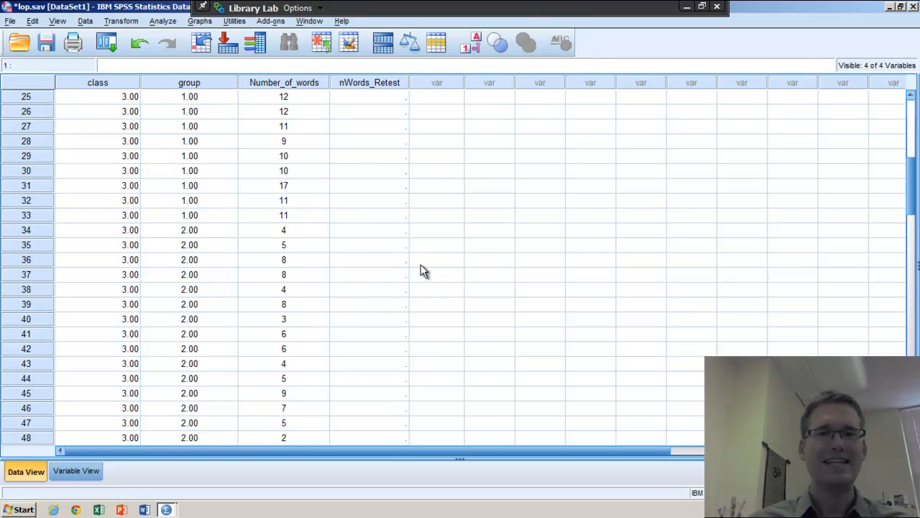
{"action": "scroll", "coordinate": [424, 270], "scroll_direction": "up", "scroll_amount": 8}
{"action": "scroll", "coordinate": [426, 272], "scroll_direction": "down", "scroll_amount": 1}
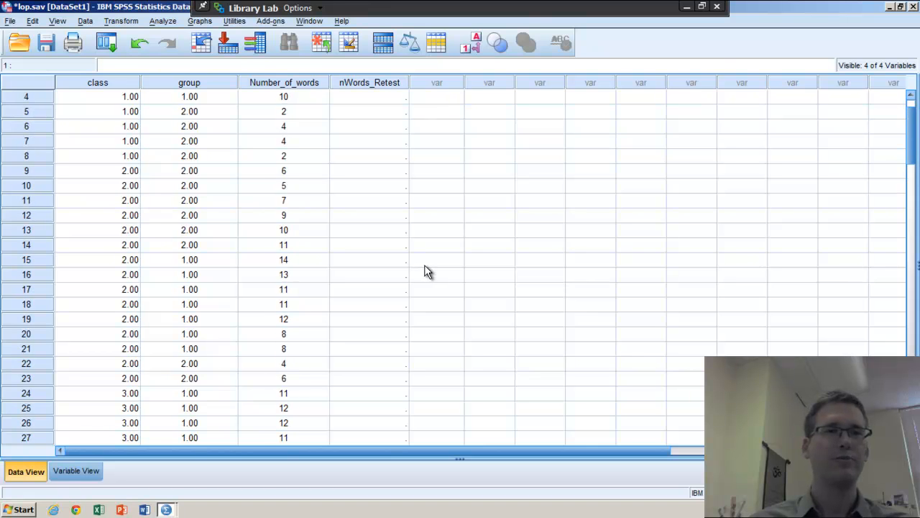
{"action": "scroll", "coordinate": [427, 273], "scroll_direction": "down", "scroll_amount": 4}
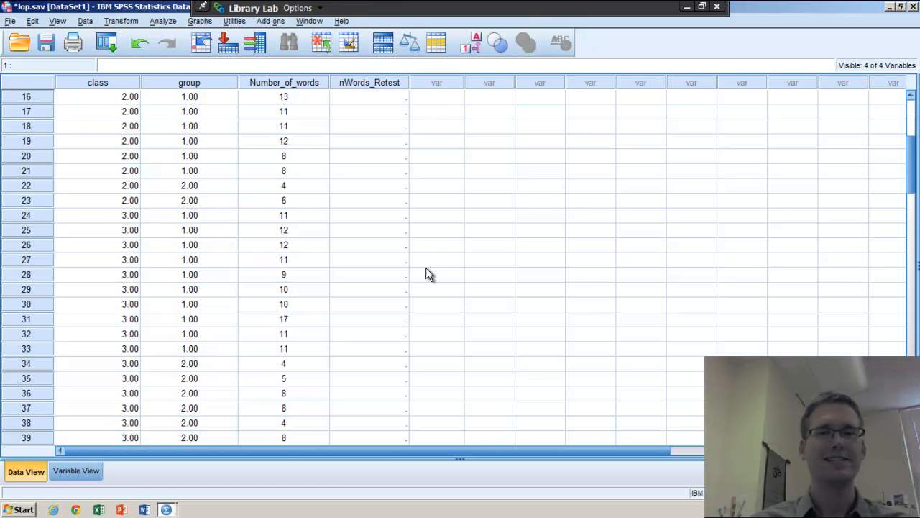
{"action": "left_click", "coordinate": [310, 82]}
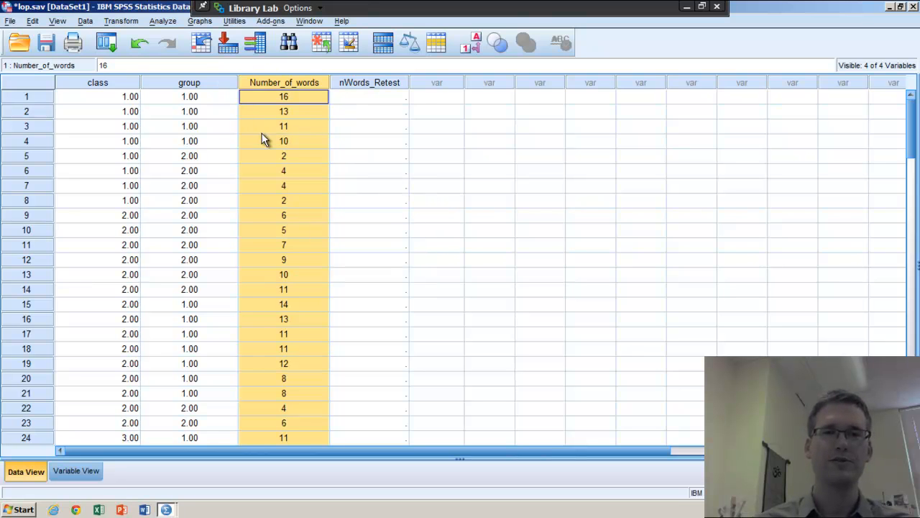
{"action": "left_click", "coordinate": [377, 83]}
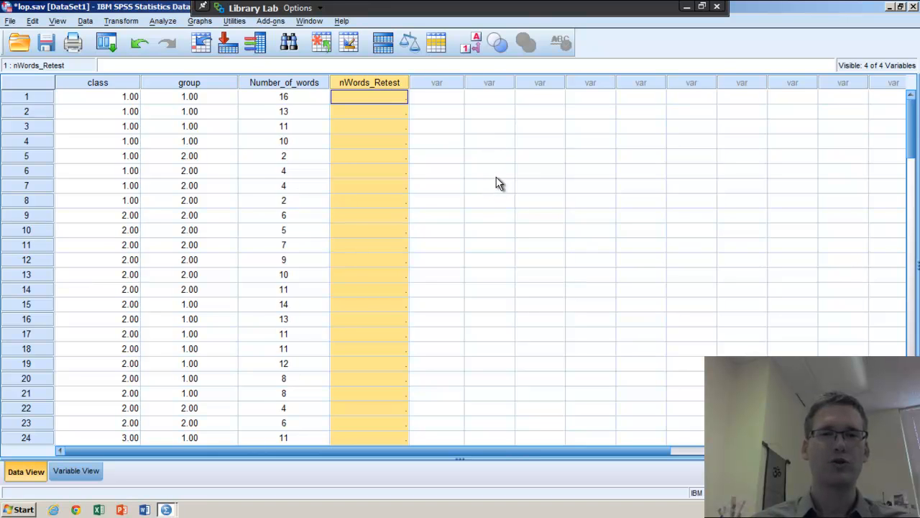
{"action": "scroll", "coordinate": [495, 186], "scroll_direction": "down", "scroll_amount": 12}
{"action": "scroll", "coordinate": [494, 186], "scroll_direction": "down", "scroll_amount": 5}
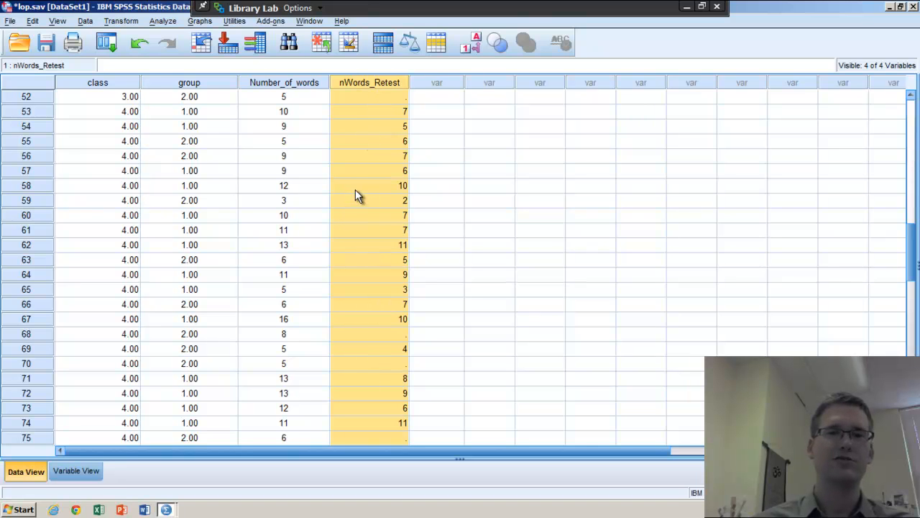
{"action": "left_click", "coordinate": [309, 82]}
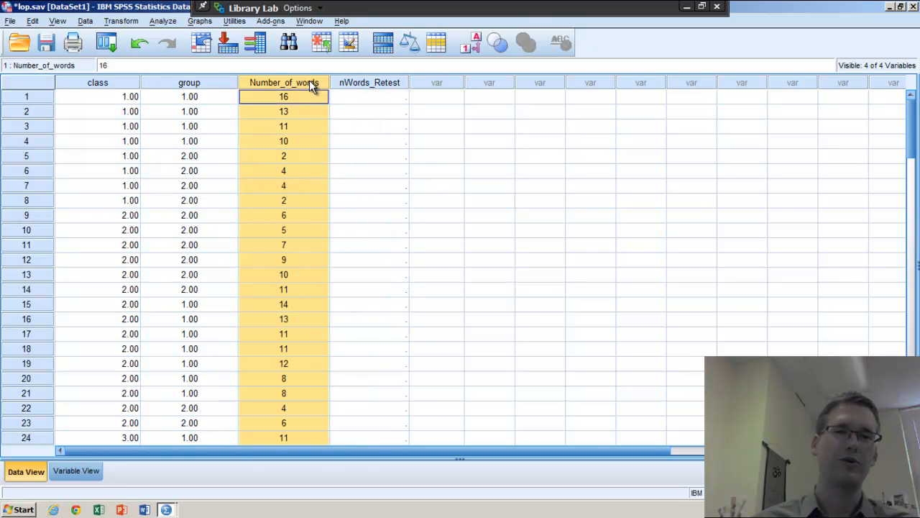
{"action": "left_click", "coordinate": [391, 82]}
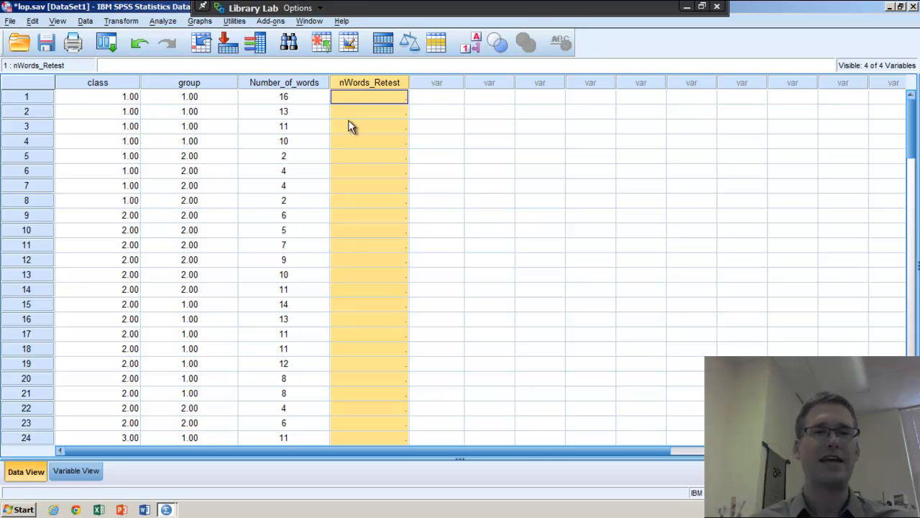
- Inspect the nWords_Retest cells from the first cases down to the start of class 4
{"action": "left_click", "coordinate": [392, 168]}
{"action": "left_click", "coordinate": [401, 144]}
{"action": "left_click", "coordinate": [400, 170]}
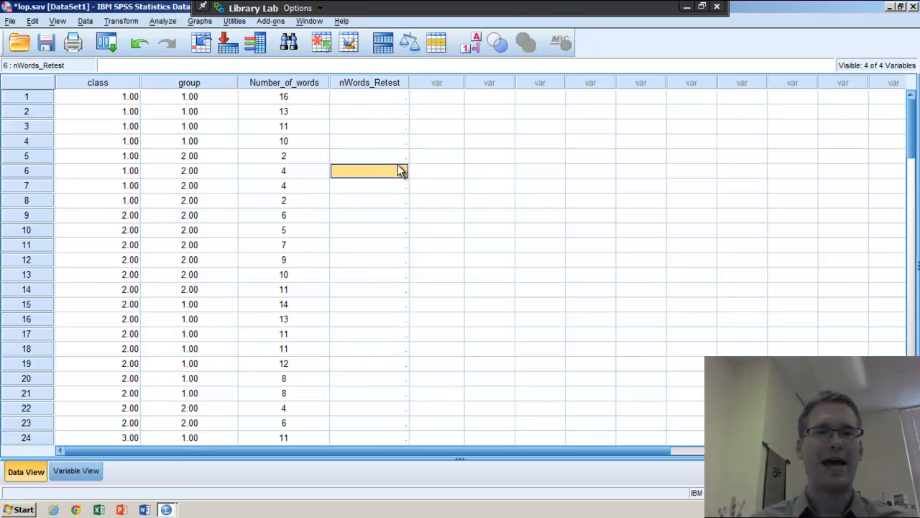
{"action": "left_click", "coordinate": [392, 201]}
{"action": "left_click", "coordinate": [386, 232]}
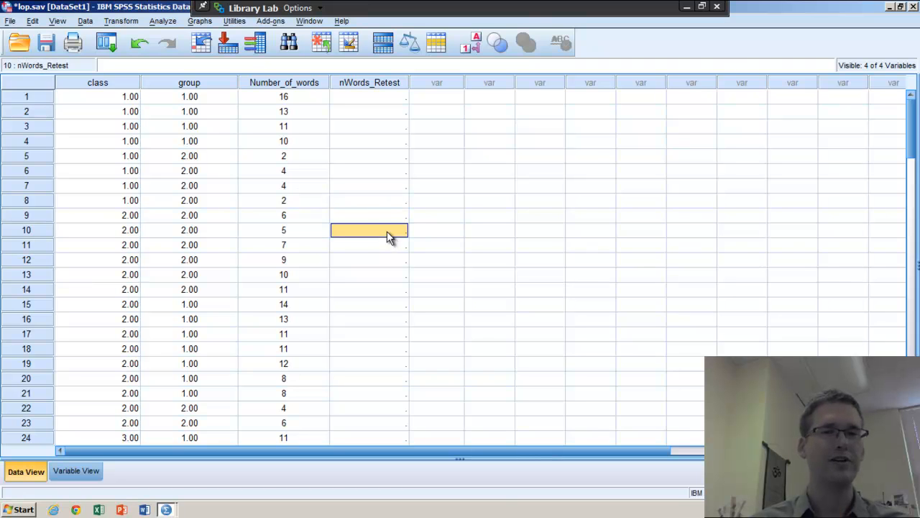
{"action": "scroll", "coordinate": [387, 232], "scroll_direction": "down", "scroll_amount": 13}
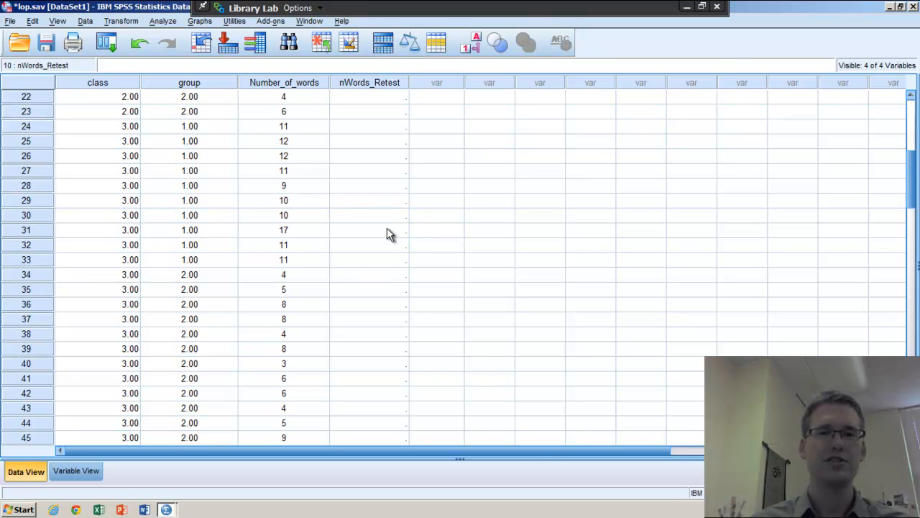
{"action": "scroll", "coordinate": [387, 230], "scroll_direction": "down", "scroll_amount": 2}
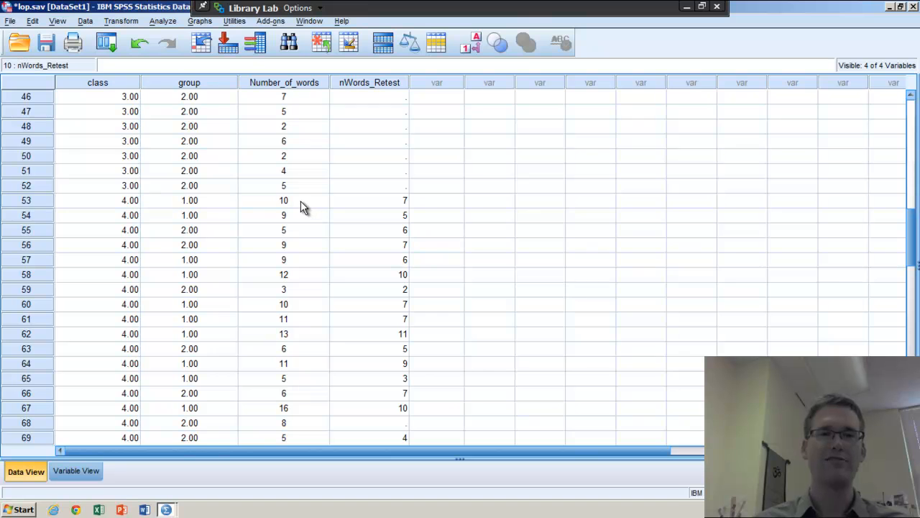
- Compare Number_of_words with nWords_Retest row by row for cases 53 to 58
{"action": "left_click", "coordinate": [300, 201]}
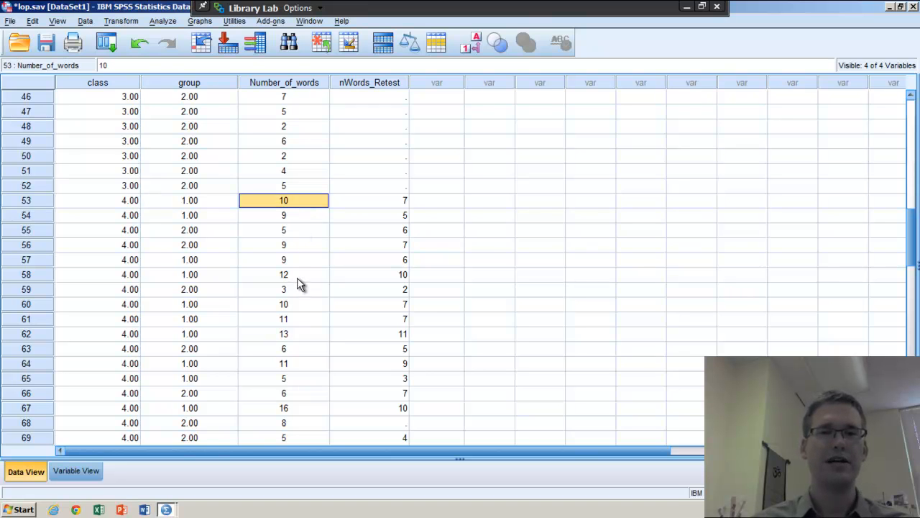
{"action": "left_click", "coordinate": [375, 201]}
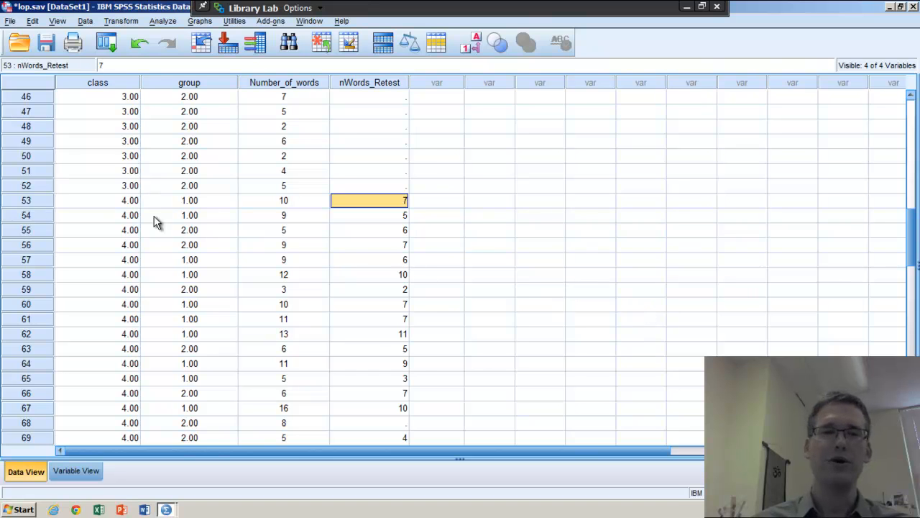
{"action": "left_click", "coordinate": [306, 208]}
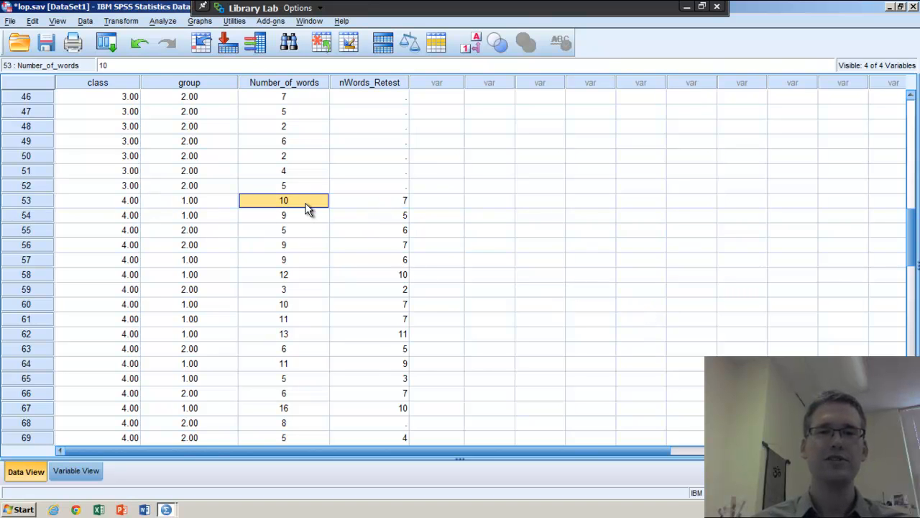
{"action": "left_click", "coordinate": [339, 201]}
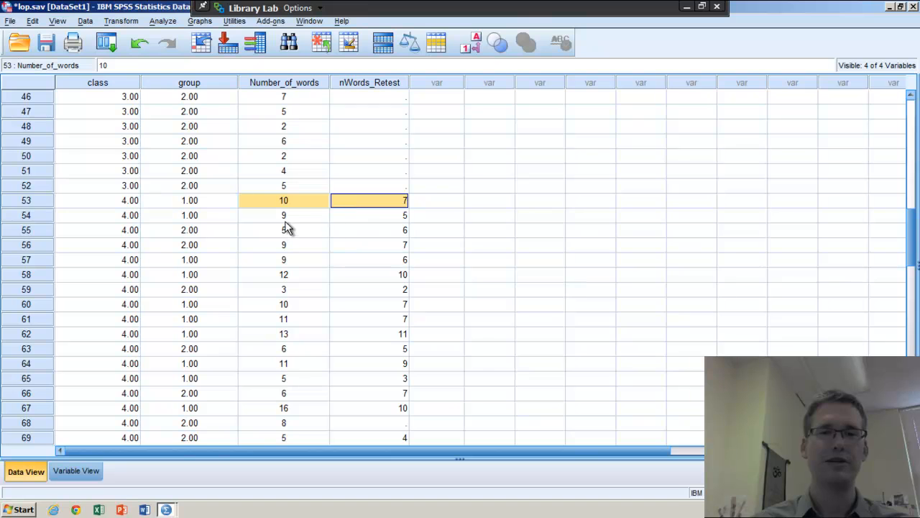
{"action": "left_click", "coordinate": [289, 220]}
{"action": "left_click", "coordinate": [332, 220]}
{"action": "left_click", "coordinate": [313, 232]}
{"action": "left_click", "coordinate": [332, 230]}
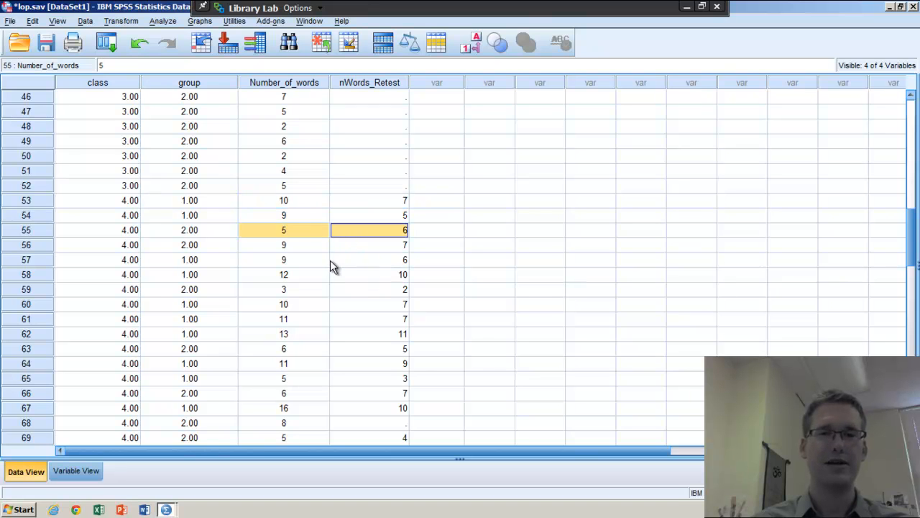
{"action": "left_click", "coordinate": [328, 261]}
{"action": "left_click_drag", "start_coordinate": [329, 274], "coordinate": [338, 279]}
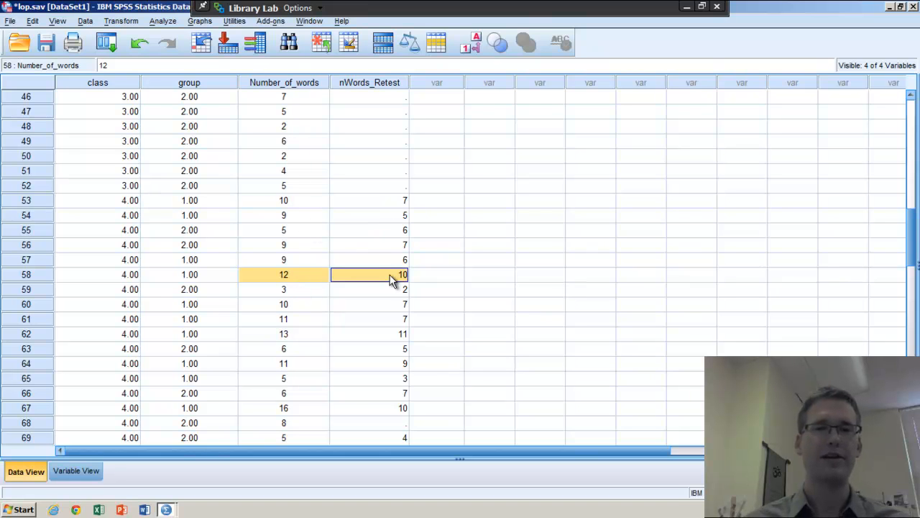
- Set Select Cases to keep only cases satisfying a condition, and open the condition for editing
{"action": "left_click", "coordinate": [86, 22]}
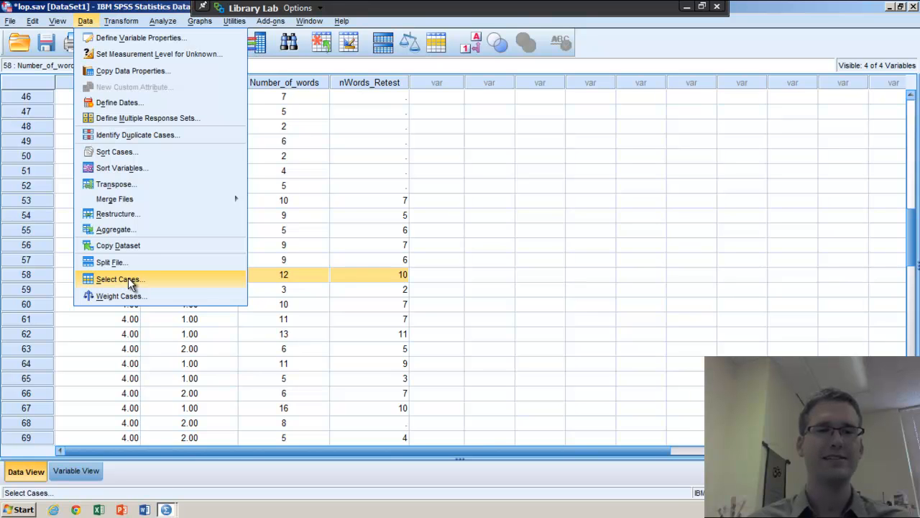
{"action": "left_click", "coordinate": [118, 279]}
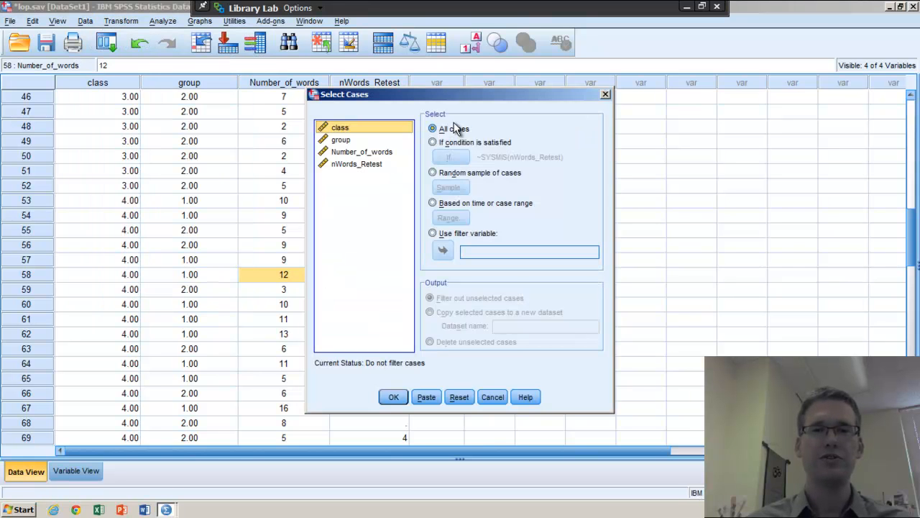
{"action": "left_click", "coordinate": [433, 143]}
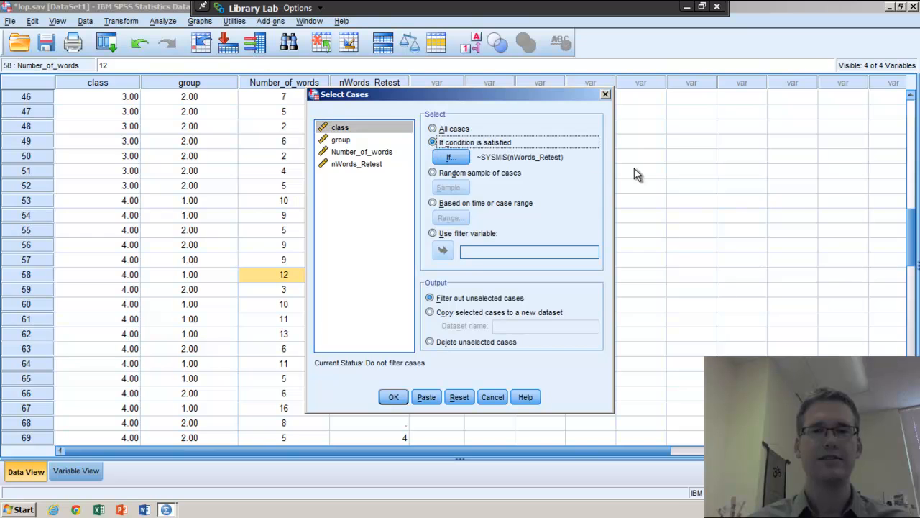
{"action": "left_click", "coordinate": [457, 156]}
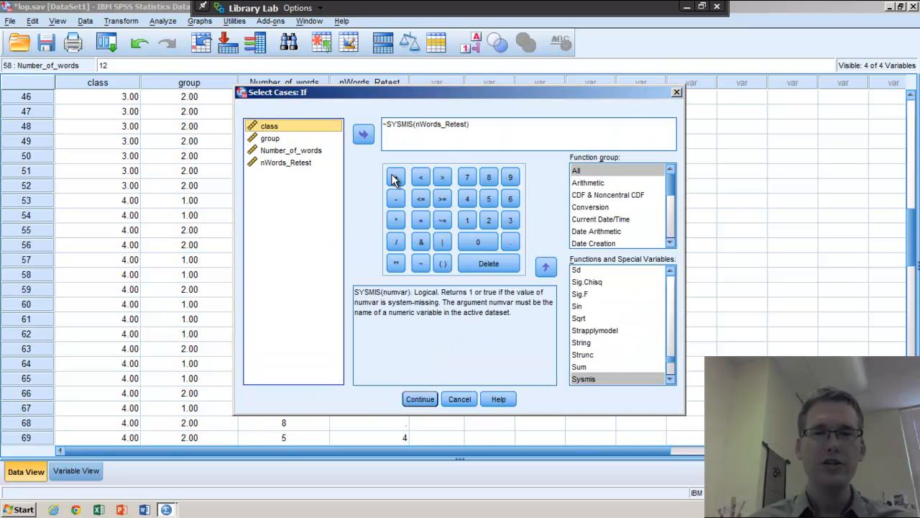
- Review the parts of the existing ~SYSMIS(nWords_Retest) condition and move its dialog aside to uncover the data
{"action": "left_click_drag", "start_coordinate": [477, 125], "coordinate": [386, 126]}
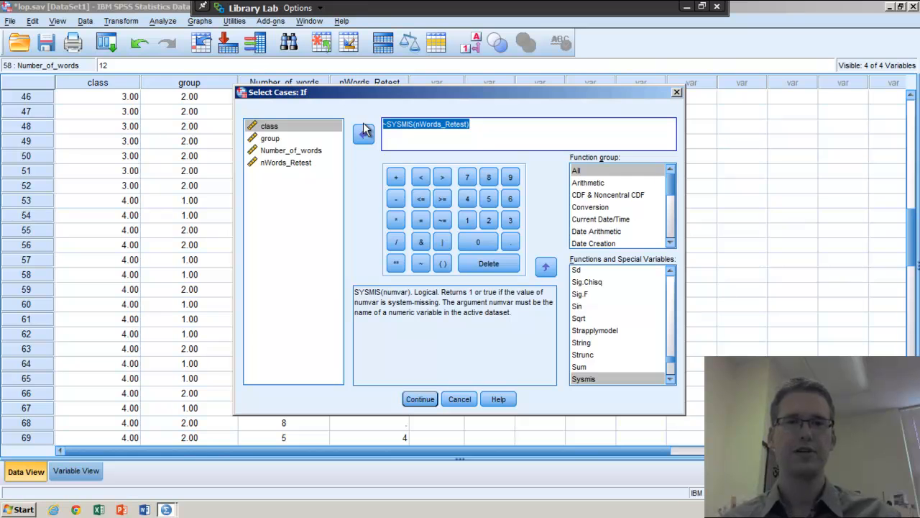
{"action": "left_click", "coordinate": [440, 143]}
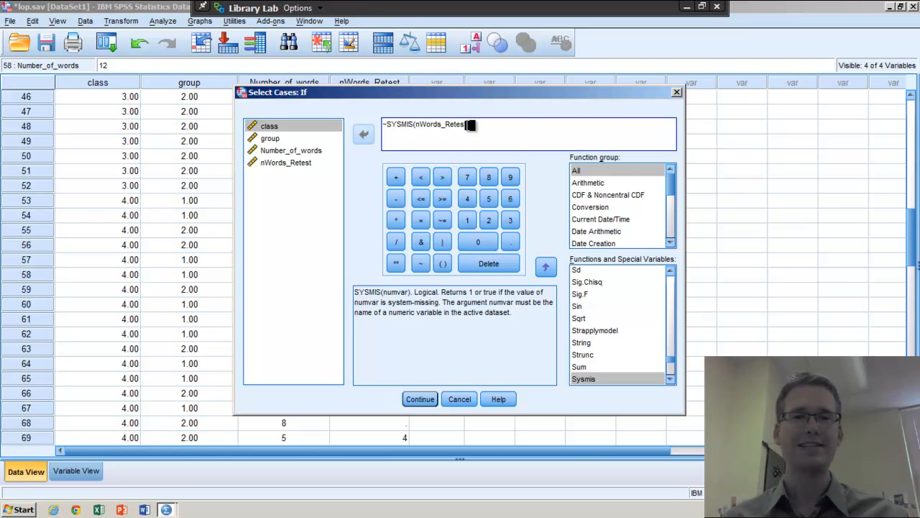
{"action": "left_click_drag", "start_coordinate": [464, 97], "coordinate": [526, 79]}
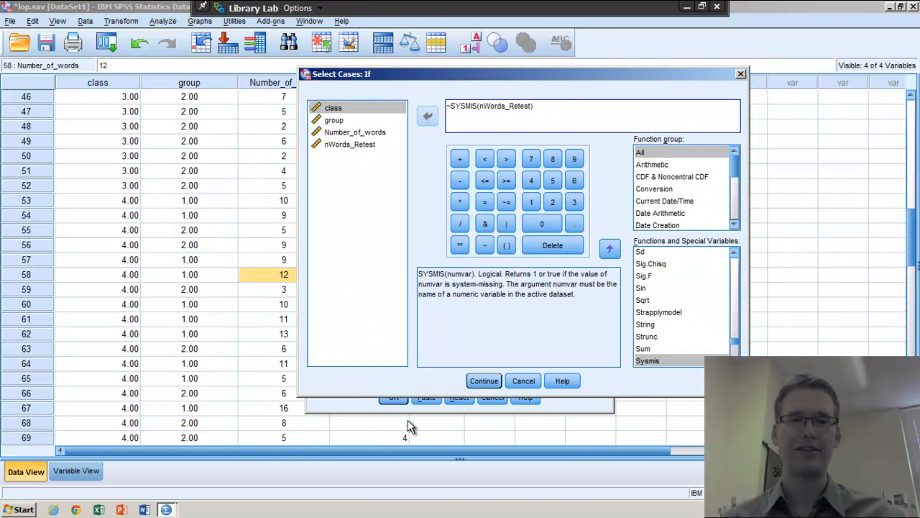
{"action": "left_click_drag", "start_coordinate": [540, 105], "coordinate": [529, 106]}
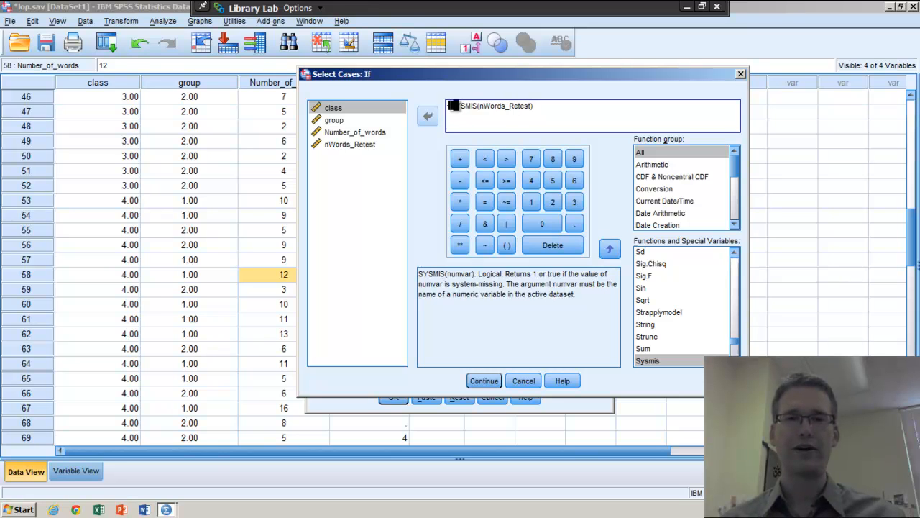
{"action": "left_click_drag", "start_coordinate": [446, 106], "coordinate": [452, 106]}
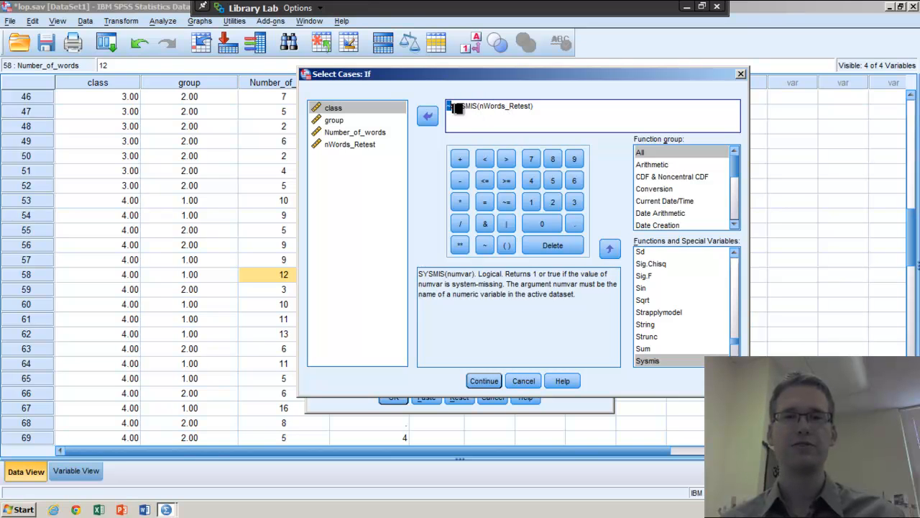
- Extend the condition to ~SYSMIS(nWords_Retest) & ~SYSMIS(Number_of_words) and apply it as a filter on unselected cases
{"action": "left_click", "coordinate": [544, 106]}
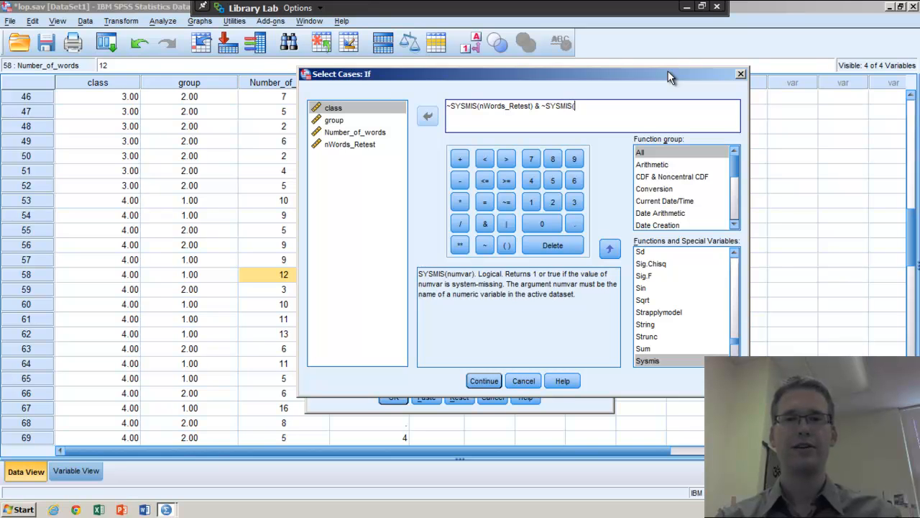
{"action": "double_click", "coordinate": [353, 133]}
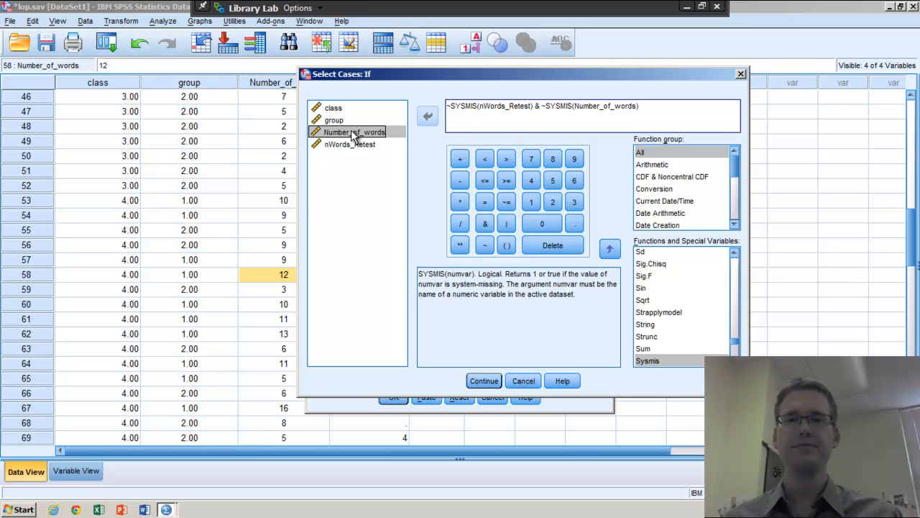
{"action": "left_click", "coordinate": [508, 120]}
{"action": "type", "text": ")"}
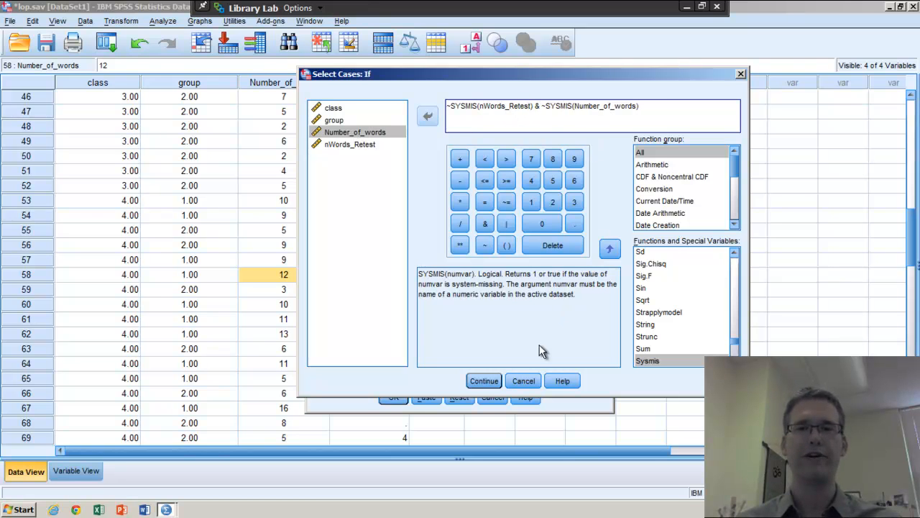
{"action": "left_click", "coordinate": [489, 388]}
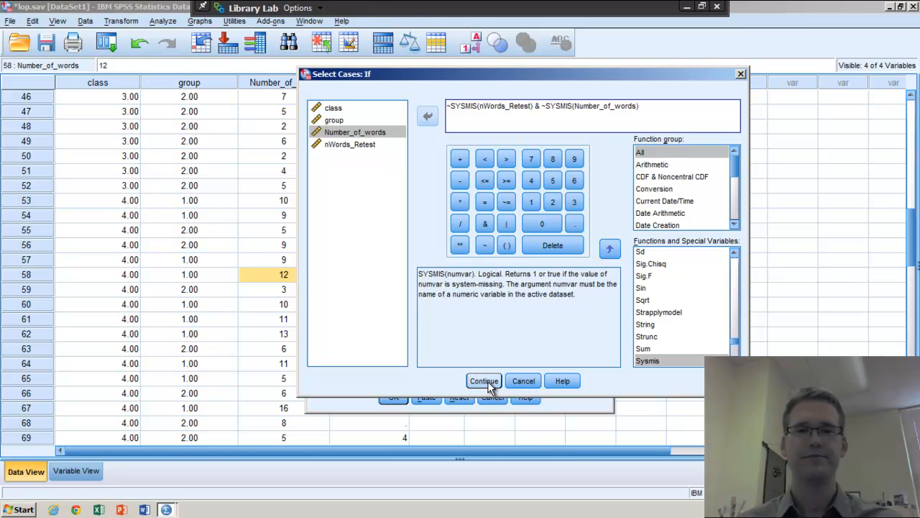
{"action": "left_click", "coordinate": [392, 399]}
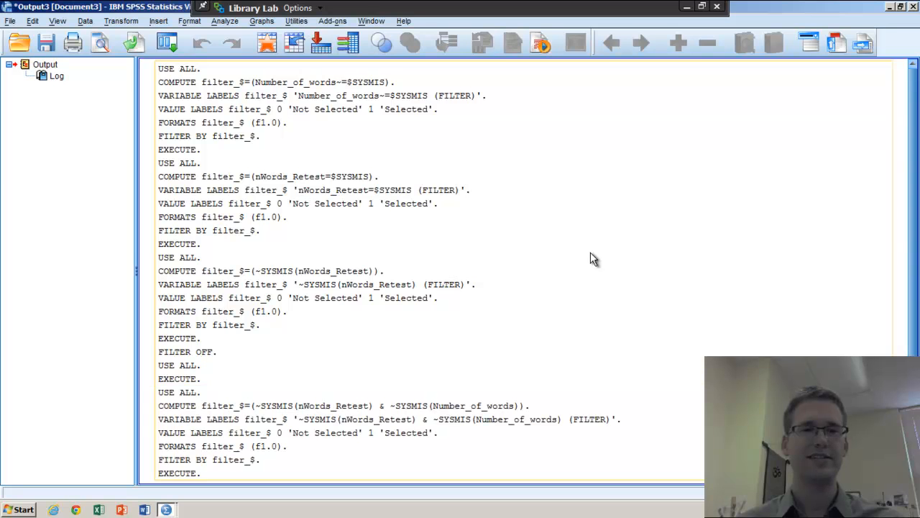
- Return to the lop.sav data and inspect which cases the new filter excludes
{"action": "left_click", "coordinate": [167, 509]}
{"action": "left_click", "coordinate": [167, 471]}
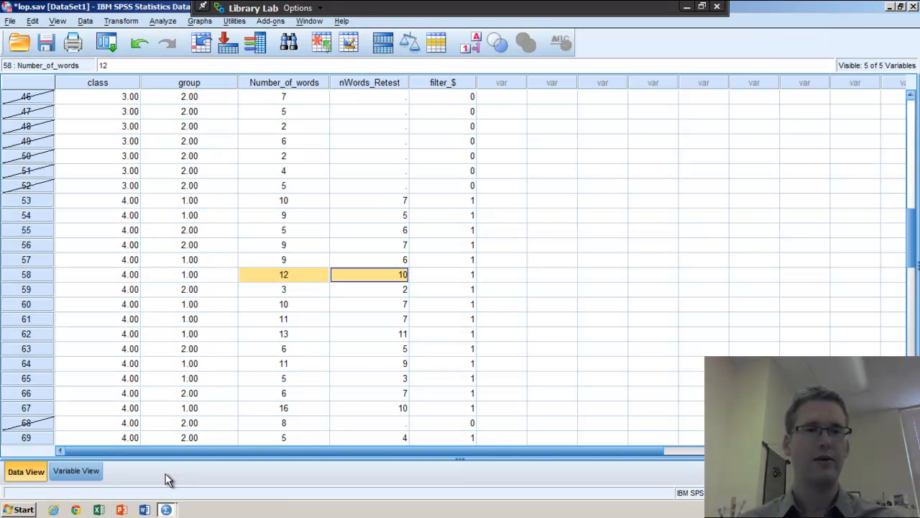
{"action": "scroll", "coordinate": [148, 232], "scroll_direction": "up", "scroll_amount": 8}
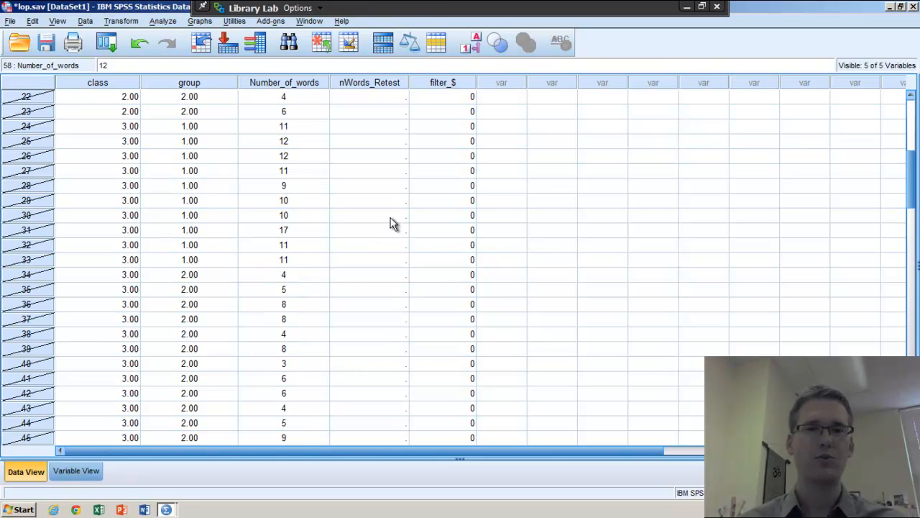
{"action": "scroll", "coordinate": [379, 289], "scroll_direction": "down", "scroll_amount": 8}
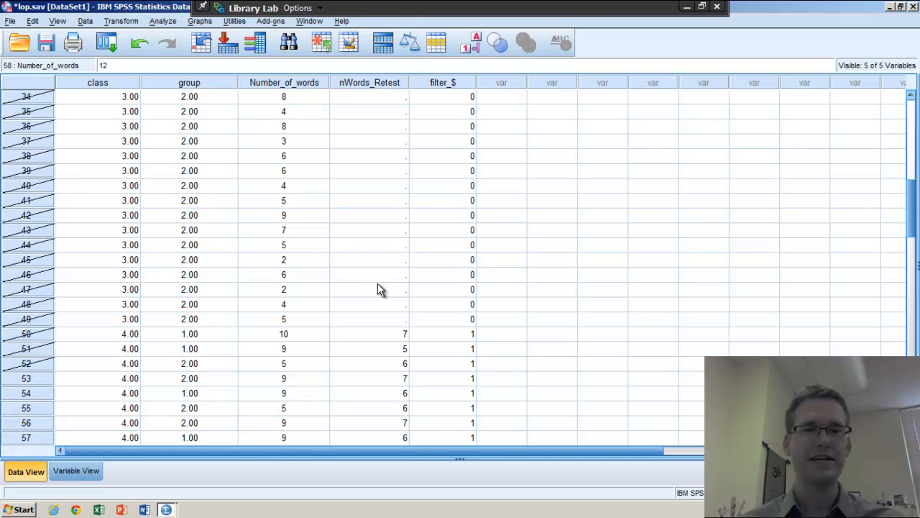
- Check the remaining cases through the end of the dataset for missing scores and their filter status
{"action": "scroll", "coordinate": [379, 289], "scroll_direction": "down", "scroll_amount": 7}
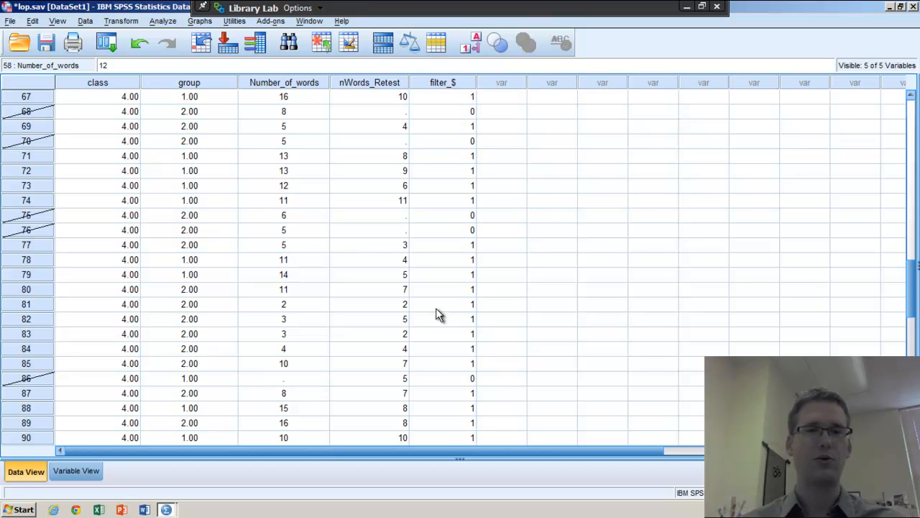
{"action": "scroll", "coordinate": [544, 260], "scroll_direction": "down", "scroll_amount": 4}
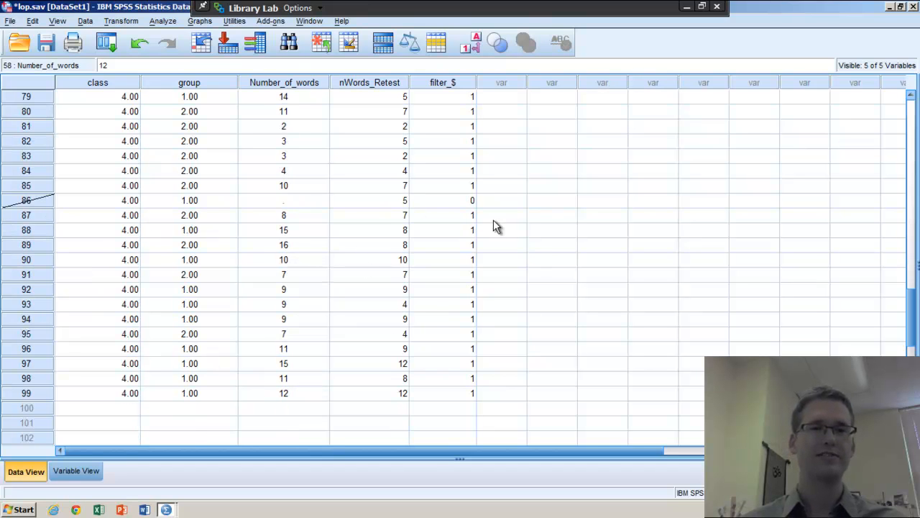
{"action": "scroll", "coordinate": [525, 230], "scroll_direction": "up", "scroll_amount": 3}
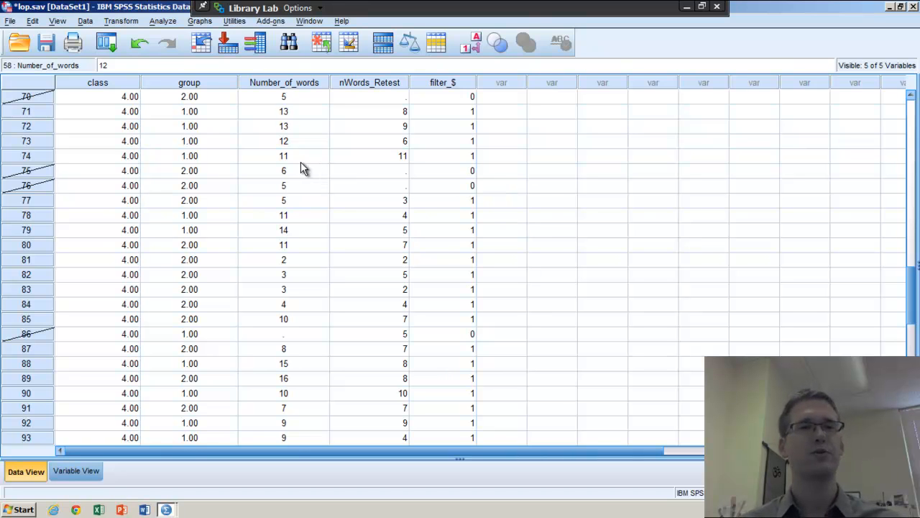
- Run Descriptives on Number_of_words and nWords_Retest with the default statistics
{"action": "left_click", "coordinate": [162, 22]}
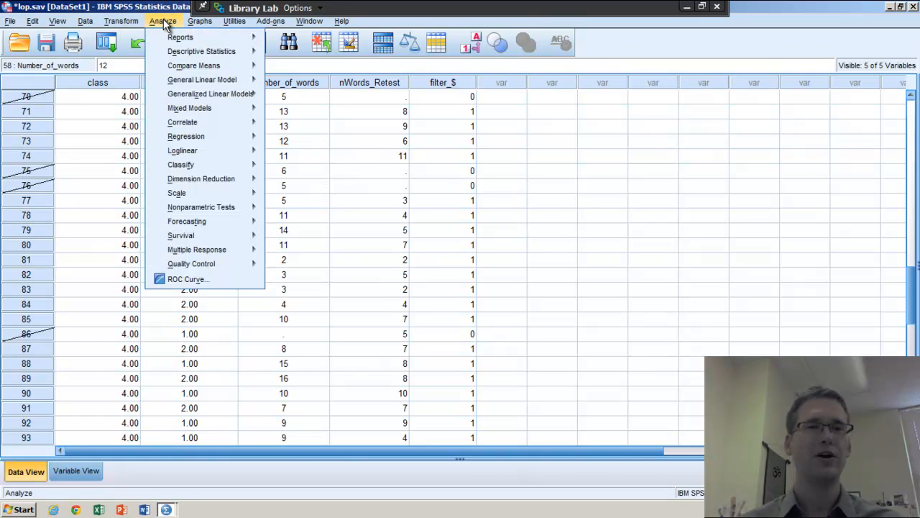
{"action": "mouse_move", "coordinate": [227, 54]}
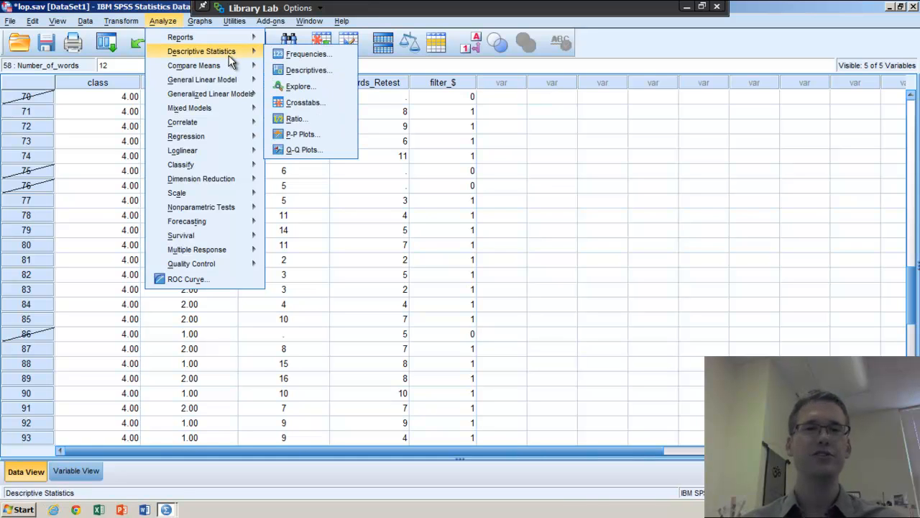
{"action": "left_click", "coordinate": [328, 69]}
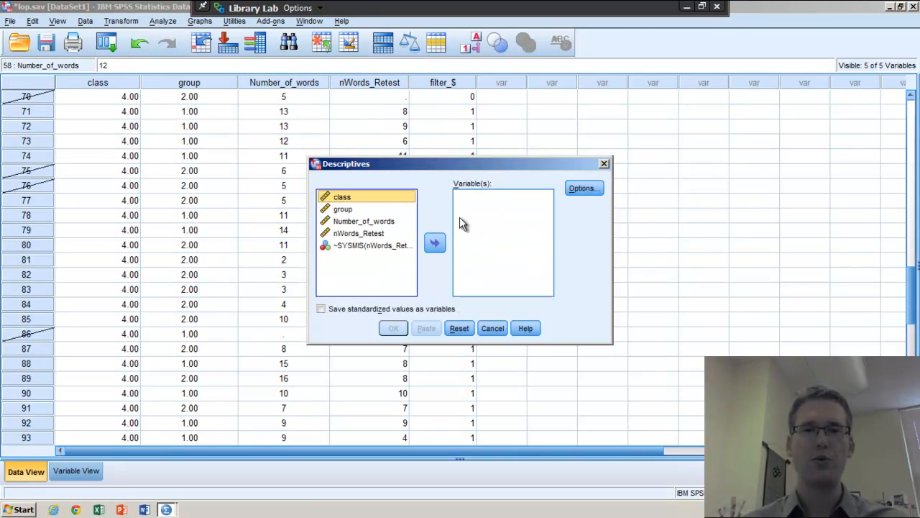
{"action": "left_click", "coordinate": [374, 223]}
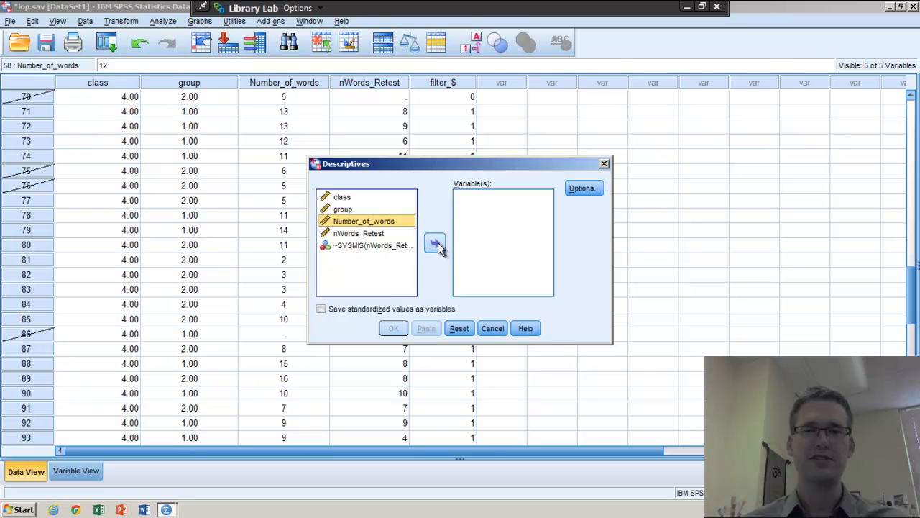
{"action": "left_click", "coordinate": [437, 246]}
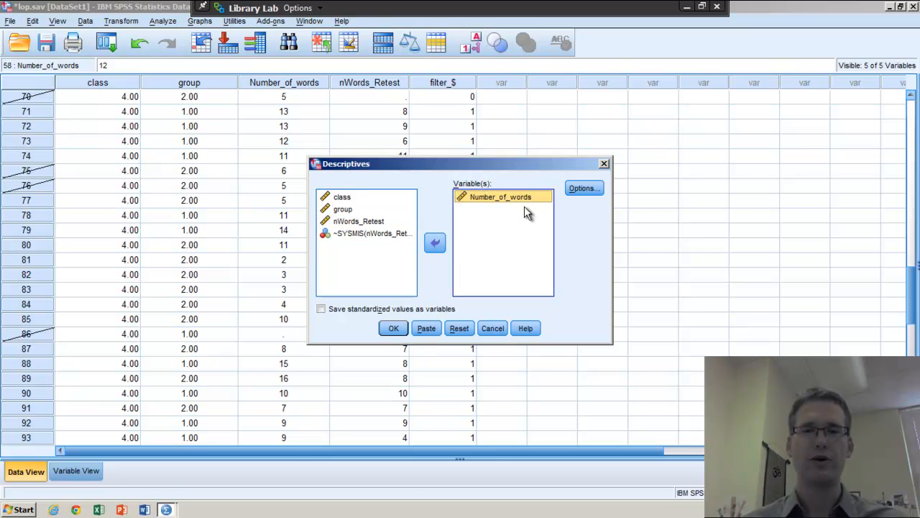
{"action": "left_click", "coordinate": [360, 223]}
{"action": "left_click", "coordinate": [435, 243]}
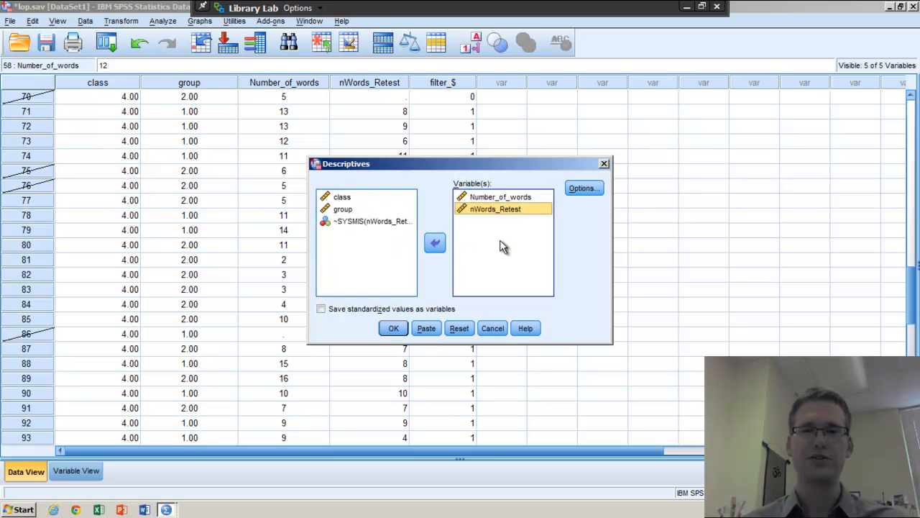
{"action": "left_click", "coordinate": [394, 328]}
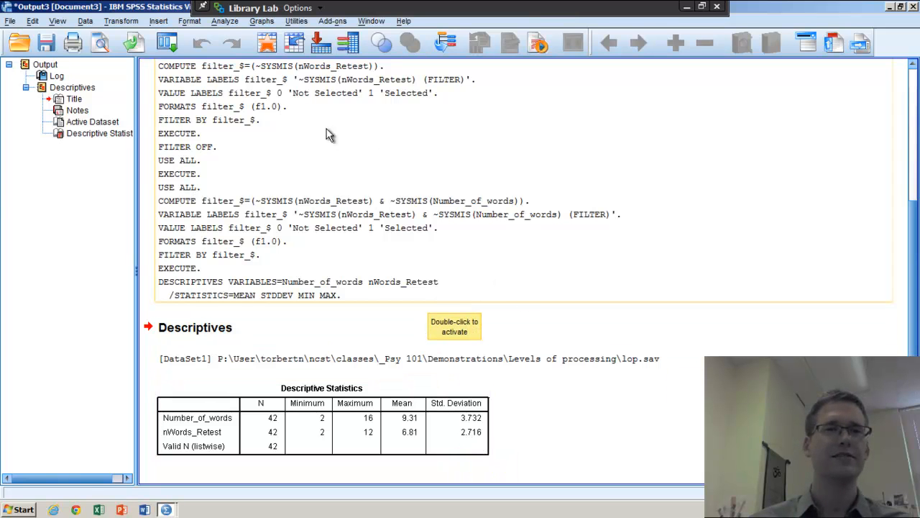
- Rerun Descriptives for the same two variables with variance, range and sum added to the statistics
{"action": "left_click", "coordinate": [235, 25]}
{"action": "mouse_move", "coordinate": [245, 56]}
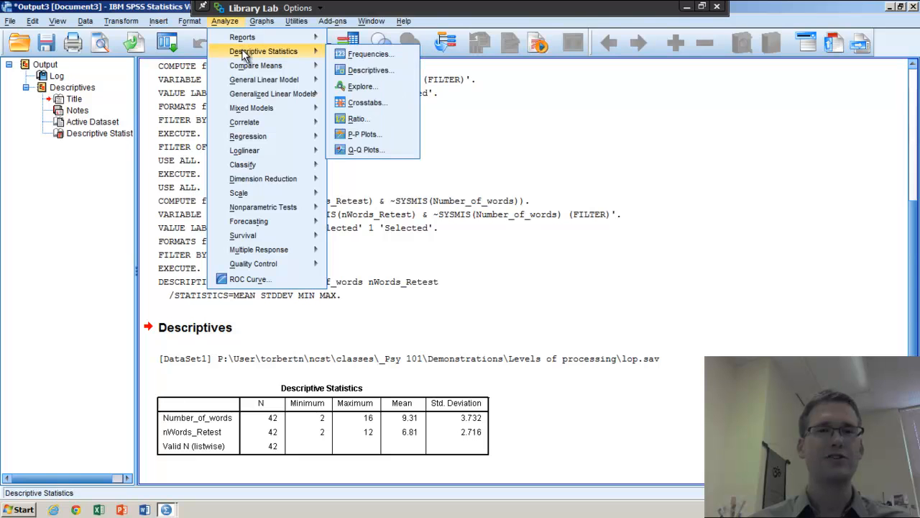
{"action": "left_click", "coordinate": [374, 73]}
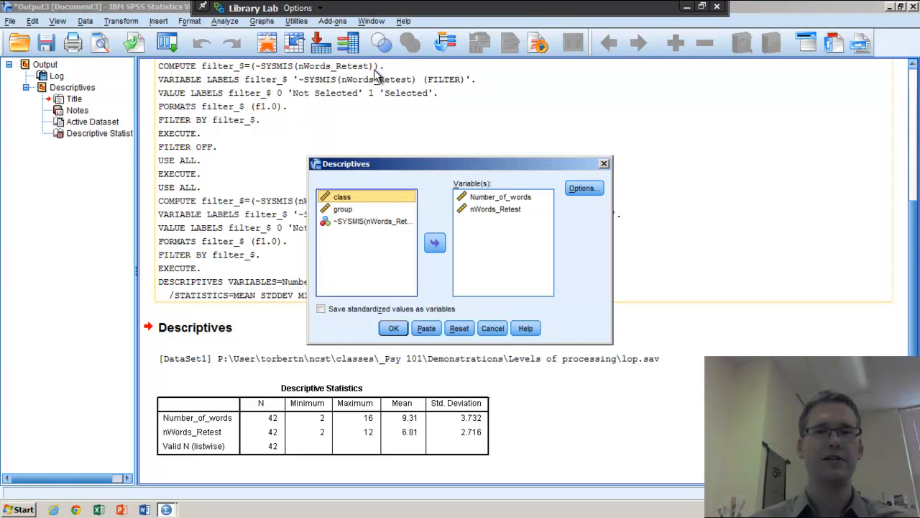
{"action": "left_click", "coordinate": [598, 189]}
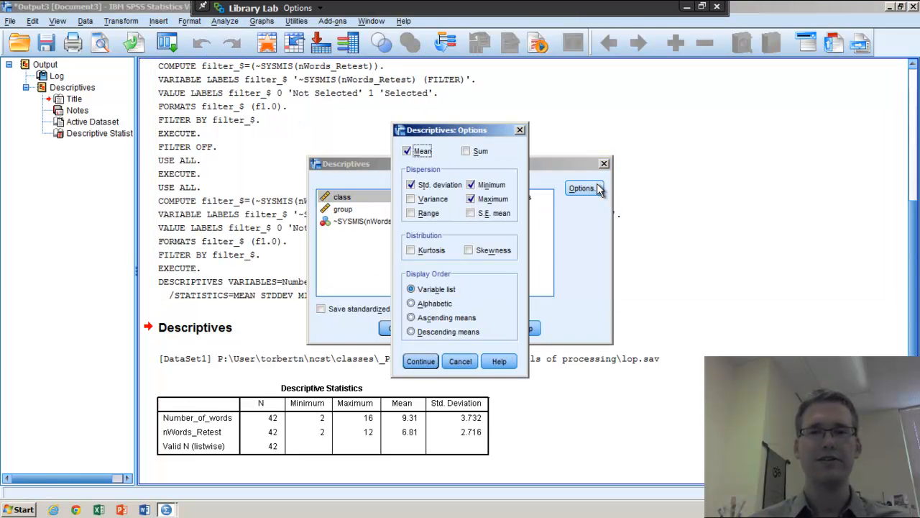
{"action": "left_click", "coordinate": [410, 200]}
{"action": "left_click", "coordinate": [412, 214]}
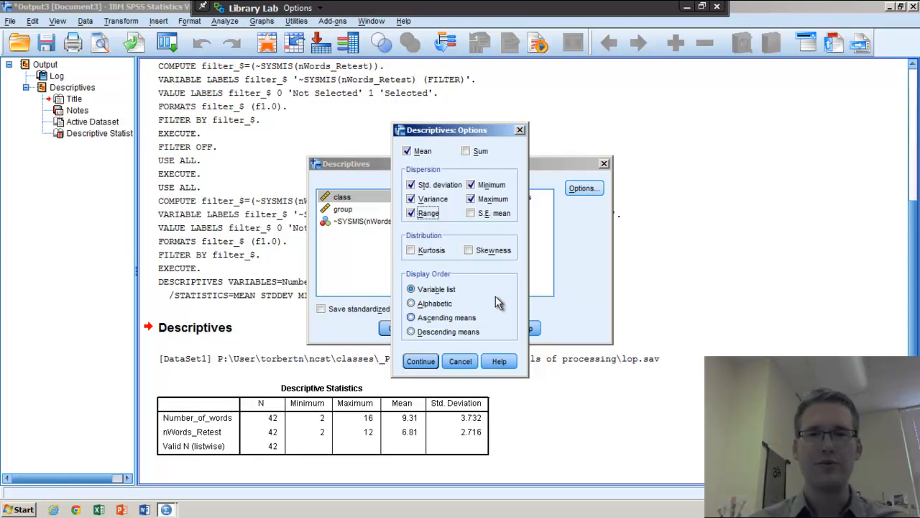
{"action": "left_click", "coordinate": [468, 154]}
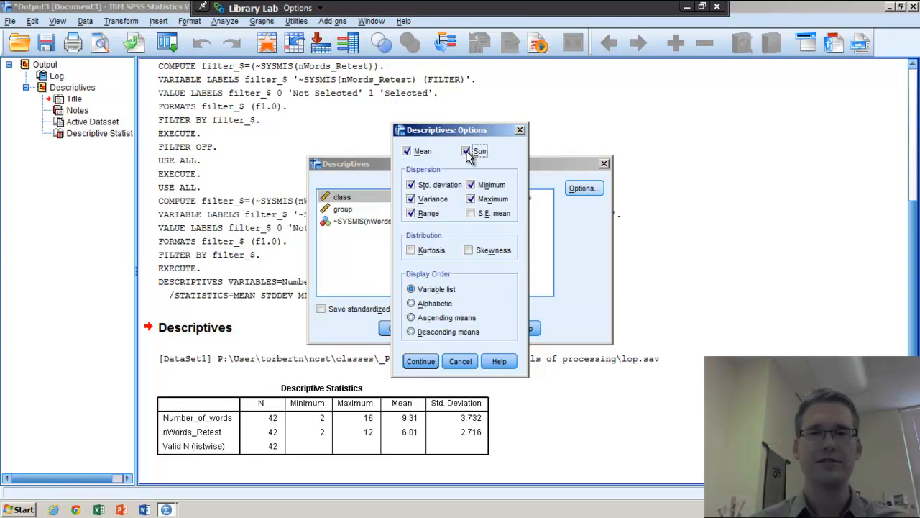
{"action": "left_click", "coordinate": [424, 364]}
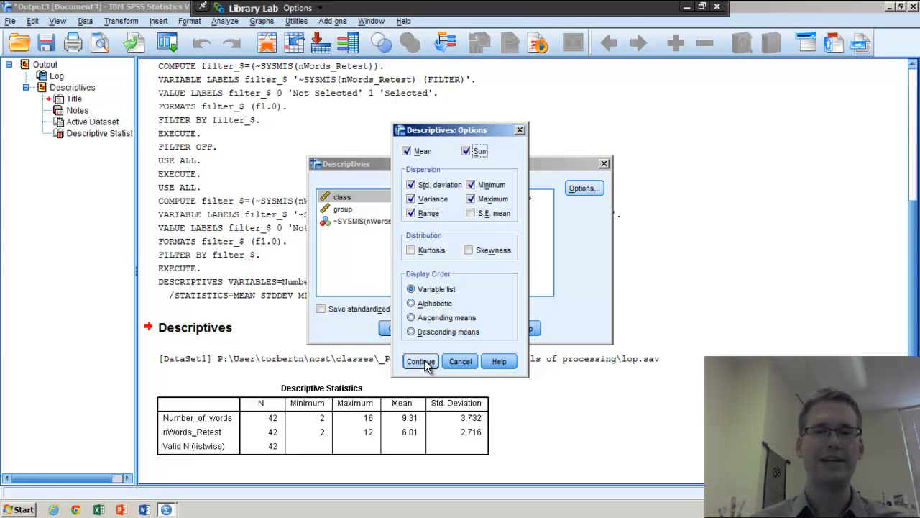
{"action": "left_click", "coordinate": [425, 365]}
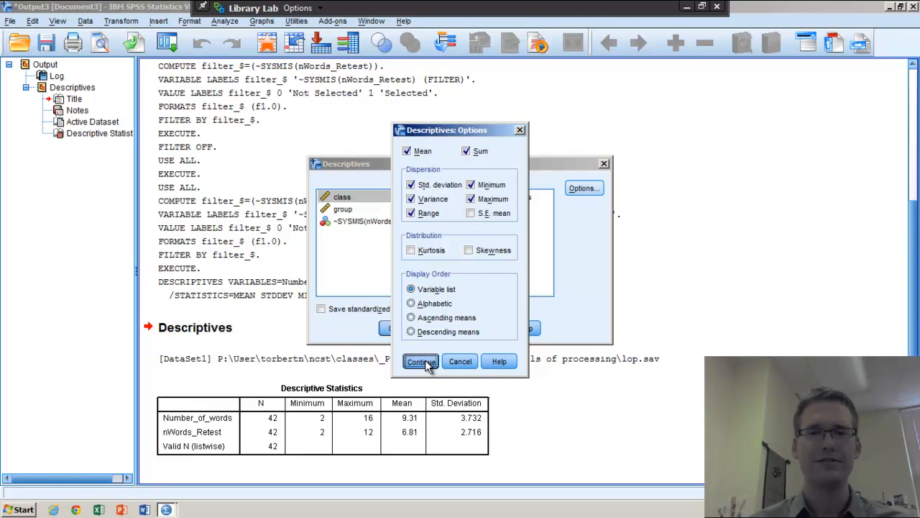
{"action": "left_click", "coordinate": [425, 363]}
{"action": "left_click", "coordinate": [393, 329]}
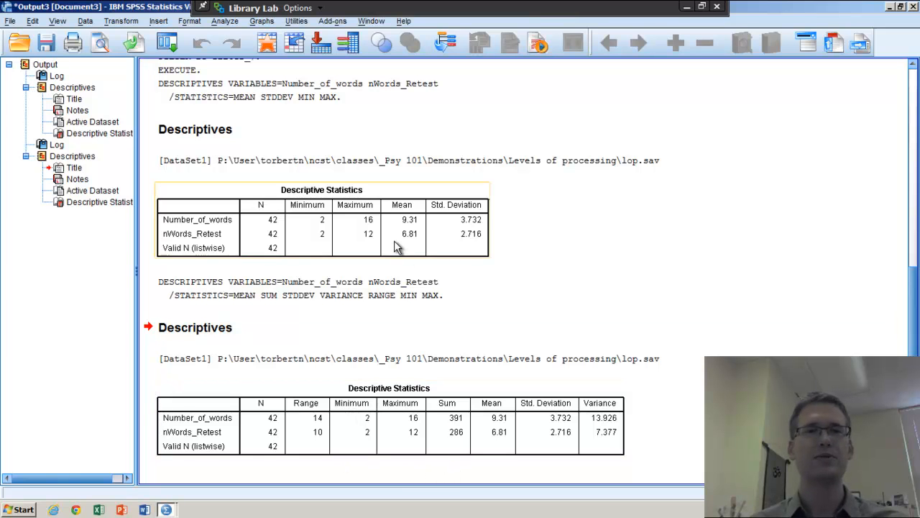
- Start a Frequencies analysis and add nWords_Retest to its variables alongside Number_of_words
{"action": "left_click", "coordinate": [227, 21]}
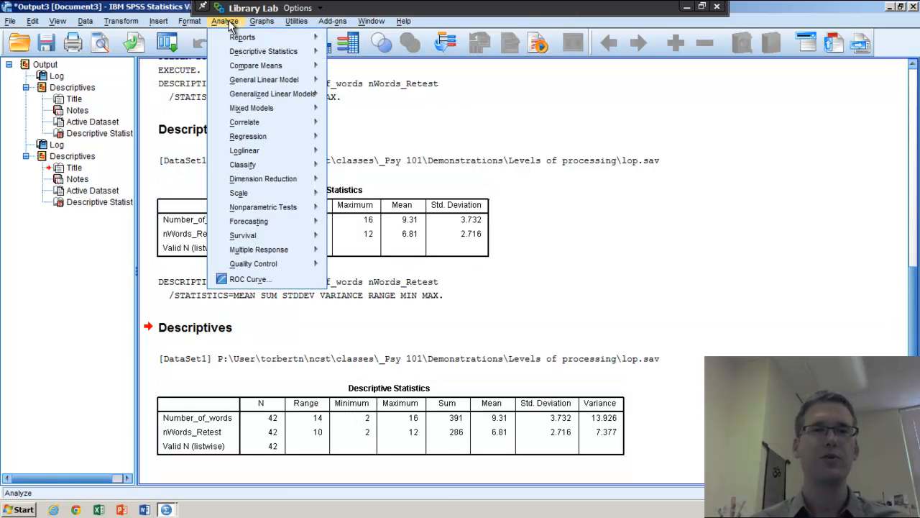
{"action": "mouse_move", "coordinate": [286, 53]}
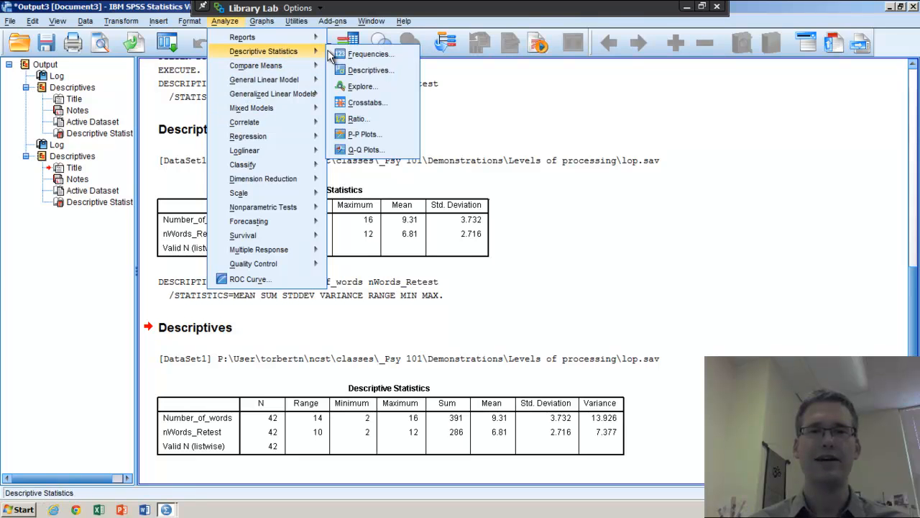
{"action": "left_click", "coordinate": [407, 53]}
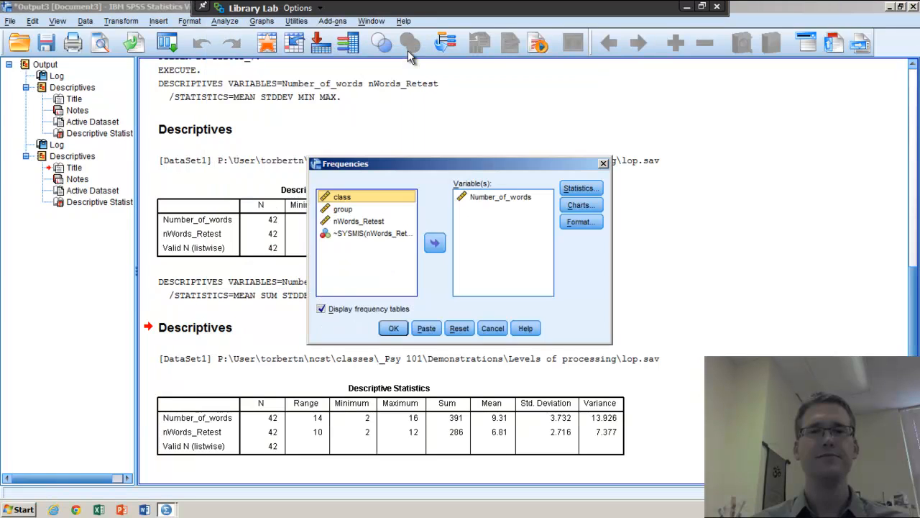
{"action": "left_click", "coordinate": [379, 222]}
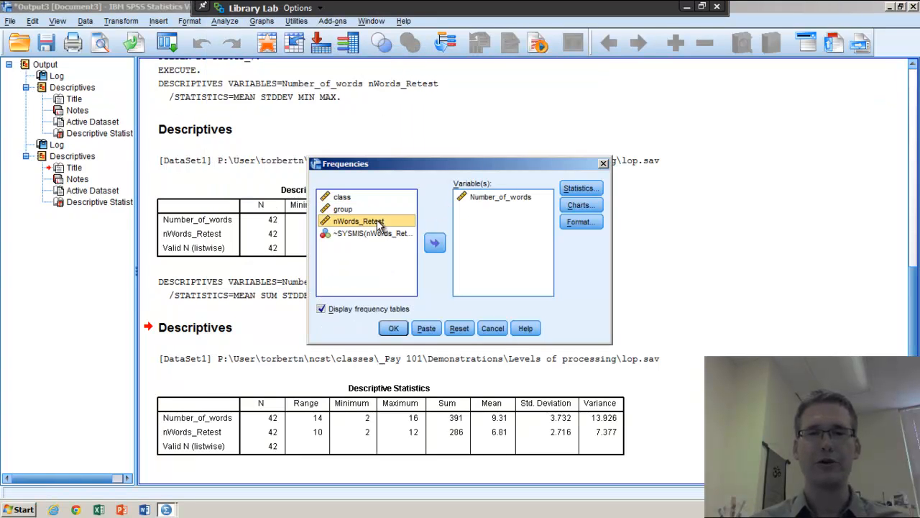
{"action": "left_click", "coordinate": [435, 244]}
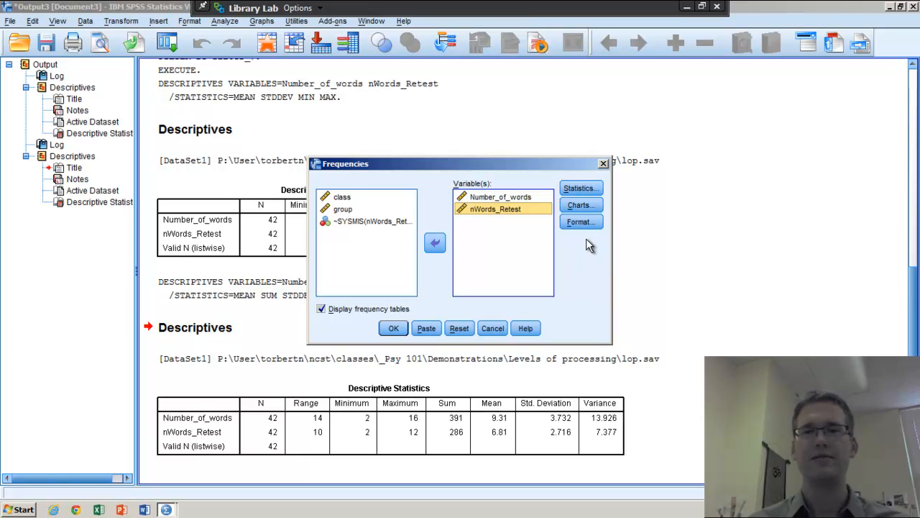
- Add mean, mode, standard deviation, variance, range, minimum and maximum to the Frequencies statistics, and run the analysis
{"action": "left_click", "coordinate": [581, 189]}
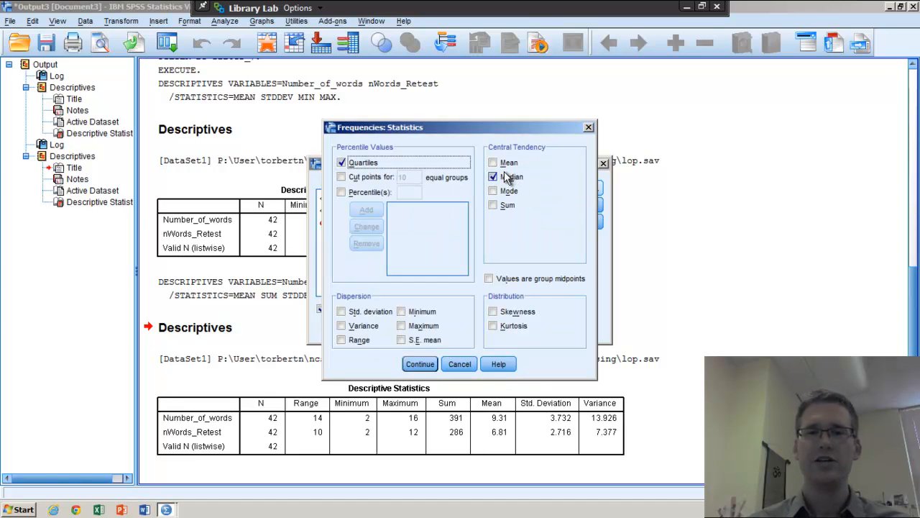
{"action": "left_click", "coordinate": [493, 163]}
{"action": "left_click", "coordinate": [493, 190]}
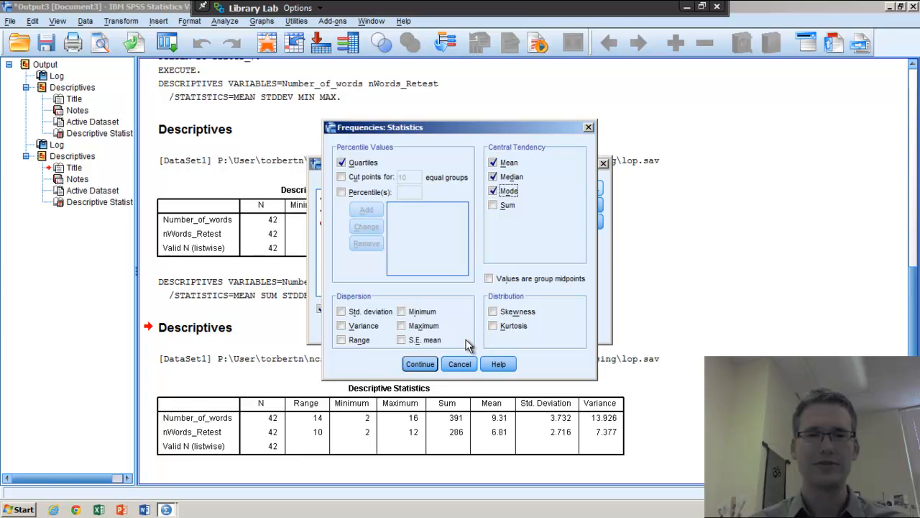
{"action": "left_click", "coordinate": [341, 326]}
{"action": "left_click", "coordinate": [341, 342]}
{"action": "left_click", "coordinate": [402, 311]}
{"action": "left_click", "coordinate": [402, 326]}
{"action": "left_click", "coordinate": [342, 312]}
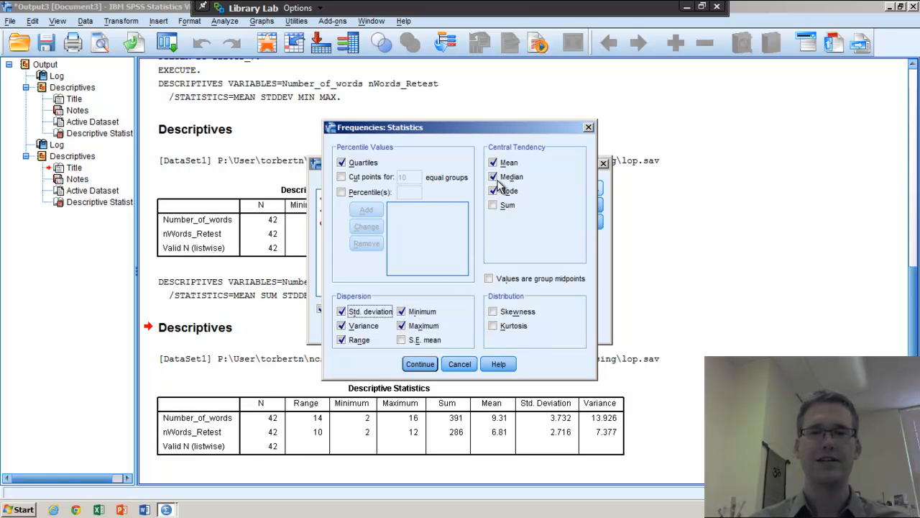
{"action": "left_click", "coordinate": [426, 368]}
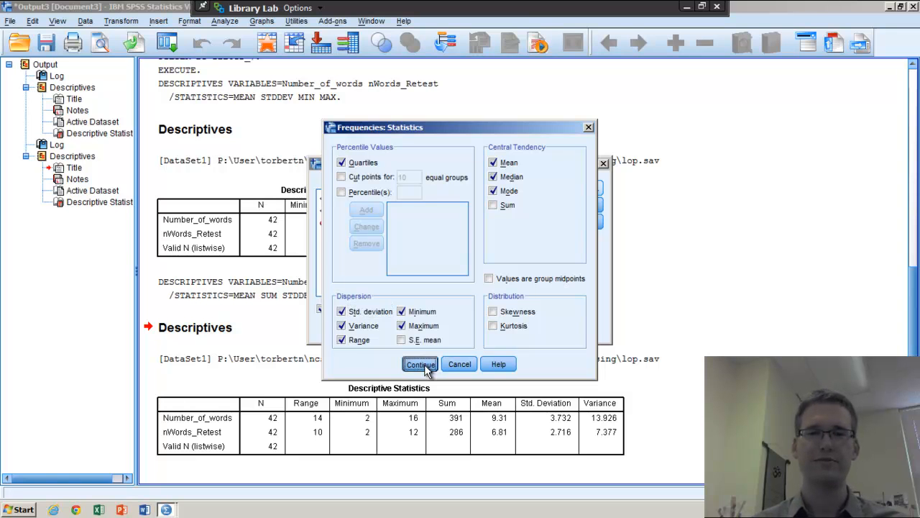
{"action": "left_click", "coordinate": [394, 330]}
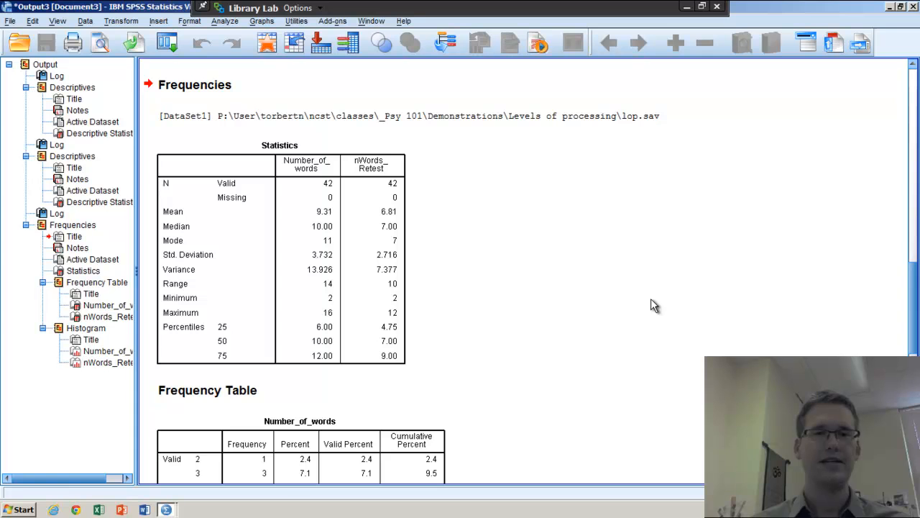
- Examine the Frequencies Statistics table, comparing central tendency, dispersion and percentiles for both word-count variables
{"action": "left_click", "coordinate": [404, 266]}
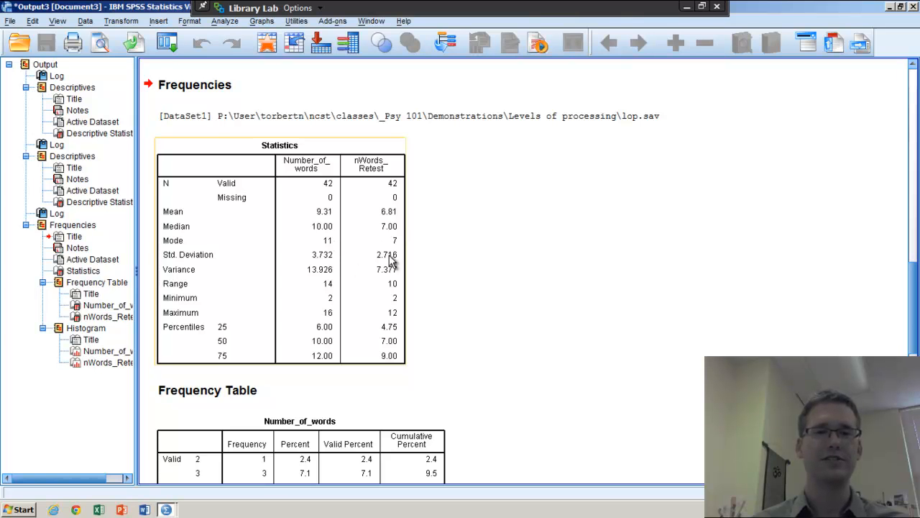
{"action": "scroll", "coordinate": [464, 291], "scroll_direction": "down", "scroll_amount": 2}
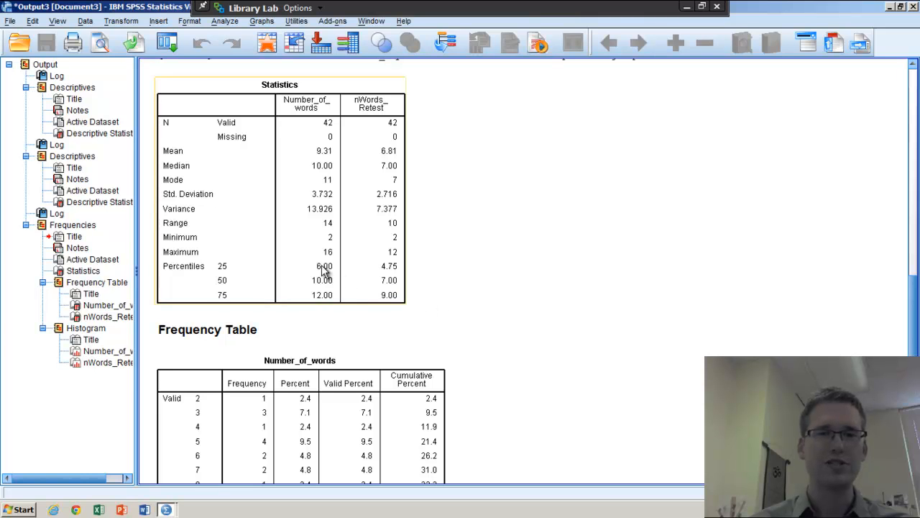
{"action": "left_click", "coordinate": [382, 295]}
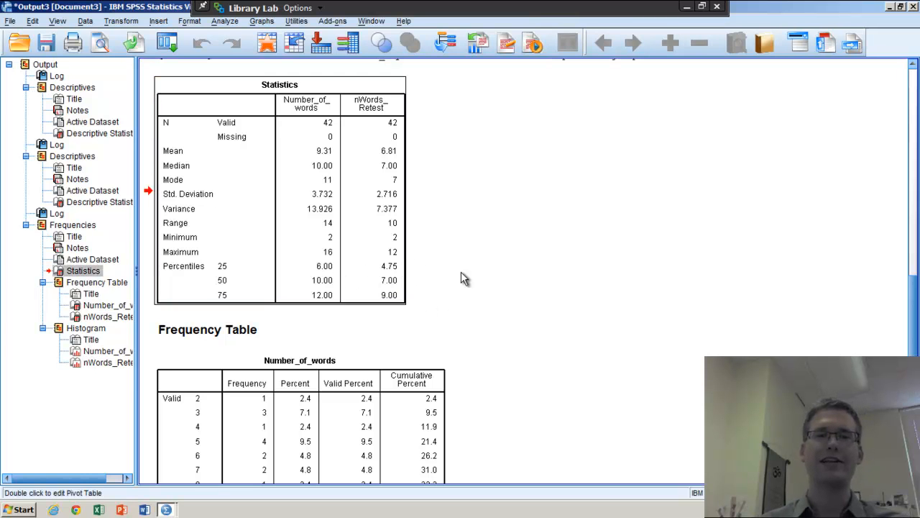
{"action": "left_click", "coordinate": [503, 277]}
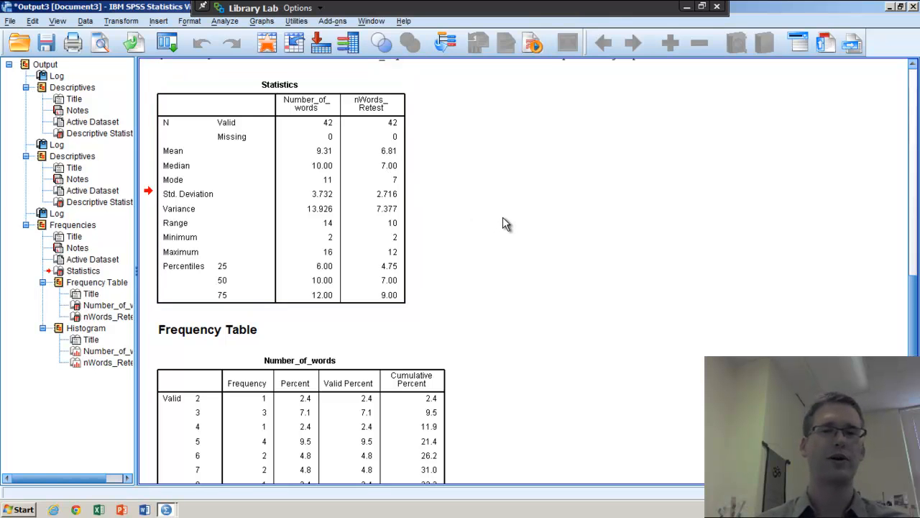
- Look through the frequency tables and histograms of Number_of_words and nWords_Retest
{"action": "scroll", "coordinate": [503, 217], "scroll_direction": "down", "scroll_amount": 2}
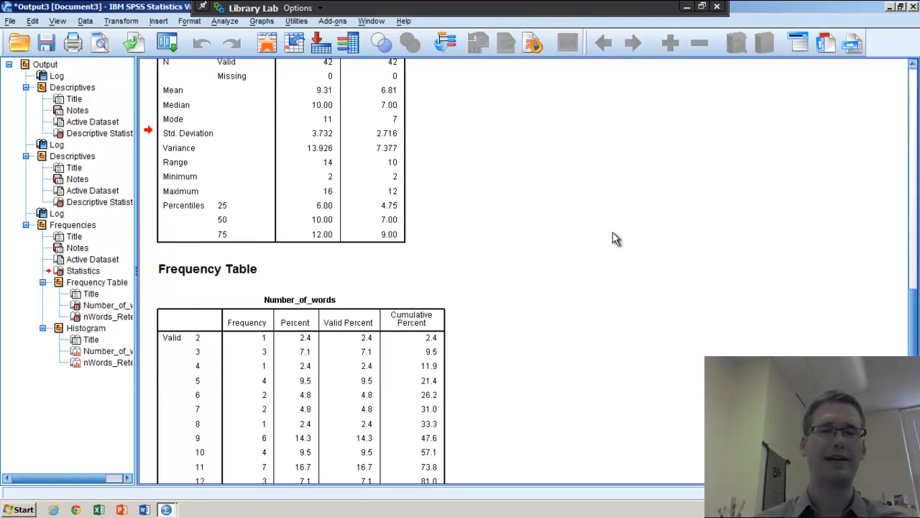
{"action": "scroll", "coordinate": [615, 238], "scroll_direction": "down", "scroll_amount": 8}
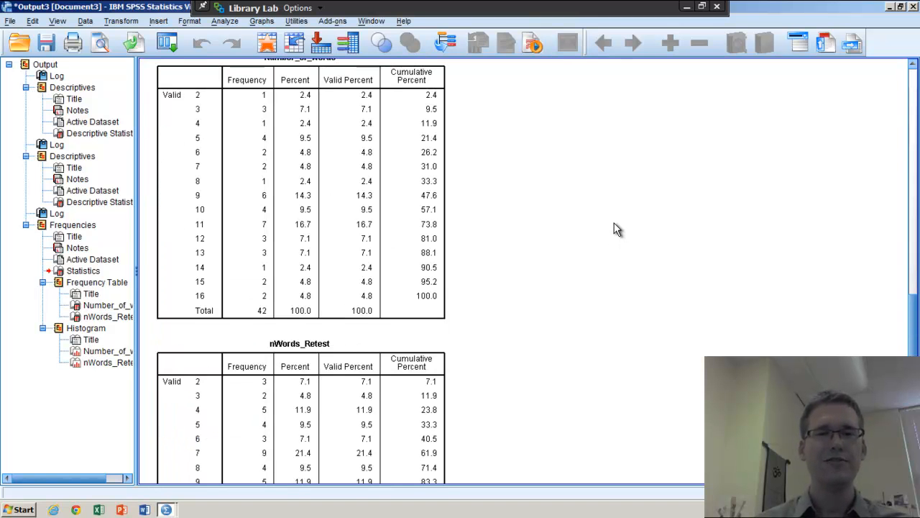
{"action": "scroll", "coordinate": [615, 229], "scroll_direction": "down", "scroll_amount": 8}
{"action": "scroll", "coordinate": [614, 228], "scroll_direction": "down", "scroll_amount": 8}
{"action": "scroll", "coordinate": [615, 229], "scroll_direction": "down", "scroll_amount": 2}
{"action": "scroll", "coordinate": [614, 229], "scroll_direction": "up", "scroll_amount": 2}
{"action": "scroll", "coordinate": [615, 229], "scroll_direction": "down", "scroll_amount": 2}
{"action": "scroll", "coordinate": [615, 229], "scroll_direction": "down", "scroll_amount": 10}
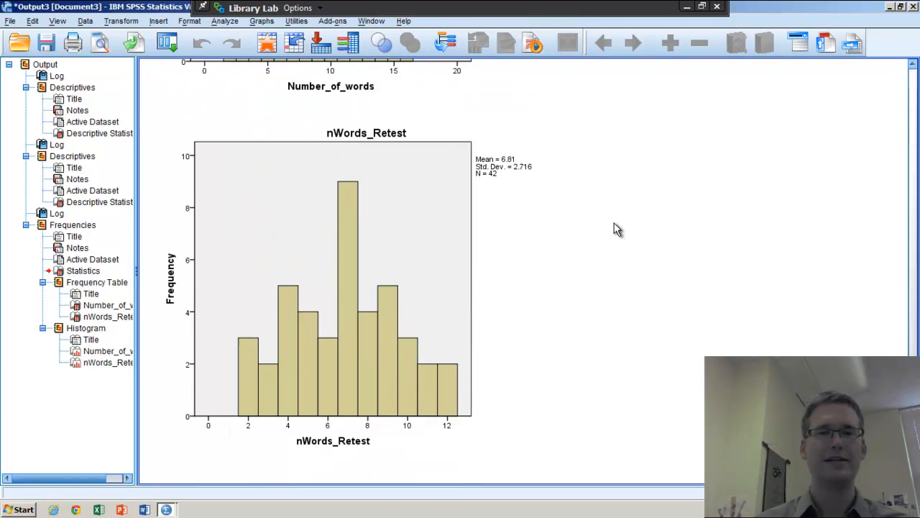
- Compare the distribution shape, mean and standard deviation between the Number_of_words and nWords_Retest histograms
{"action": "scroll", "coordinate": [615, 228], "scroll_direction": "up", "scroll_amount": 10}
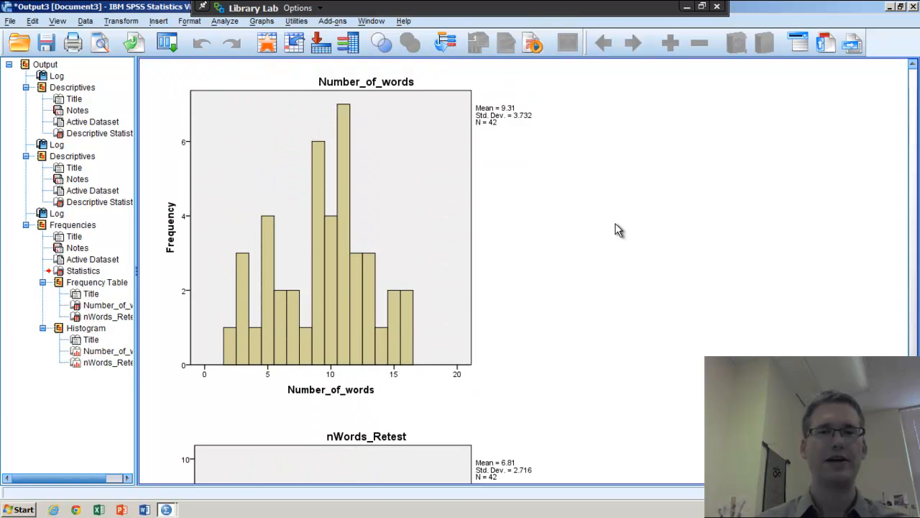
{"action": "scroll", "coordinate": [615, 228], "scroll_direction": "down", "scroll_amount": 8}
{"action": "scroll", "coordinate": [616, 231], "scroll_direction": "down", "scroll_amount": 4}
{"action": "scroll", "coordinate": [615, 231], "scroll_direction": "up", "scroll_amount": 8}
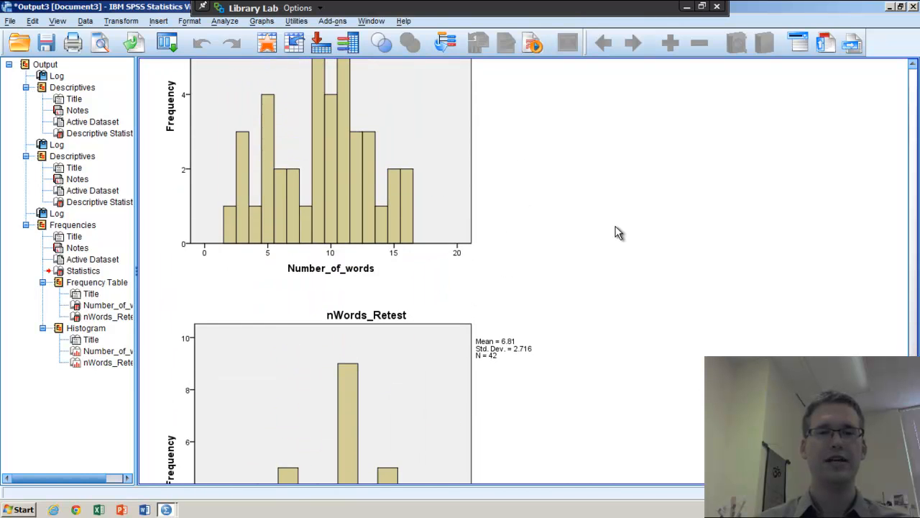
{"action": "scroll", "coordinate": [532, 276], "scroll_direction": "up", "scroll_amount": 2}
{"action": "left_click", "coordinate": [532, 276]}
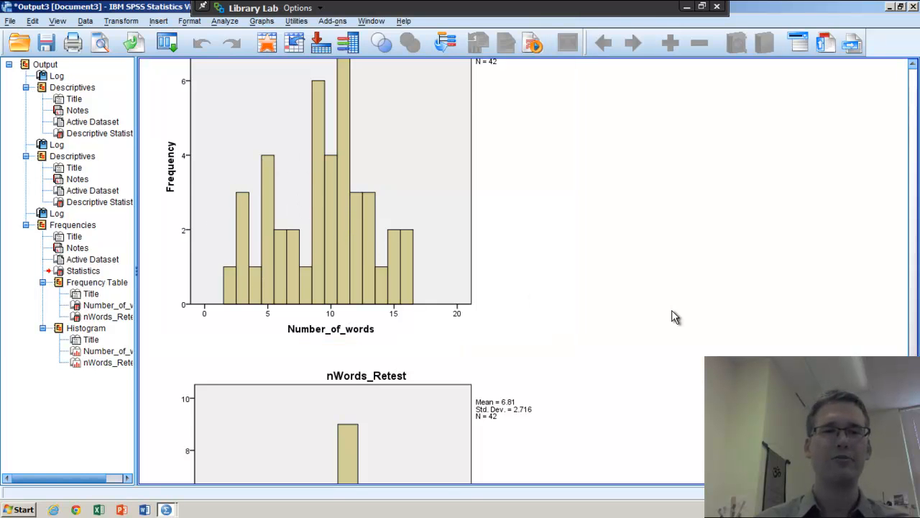
{"action": "scroll", "coordinate": [672, 317], "scroll_direction": "up", "scroll_amount": 3}
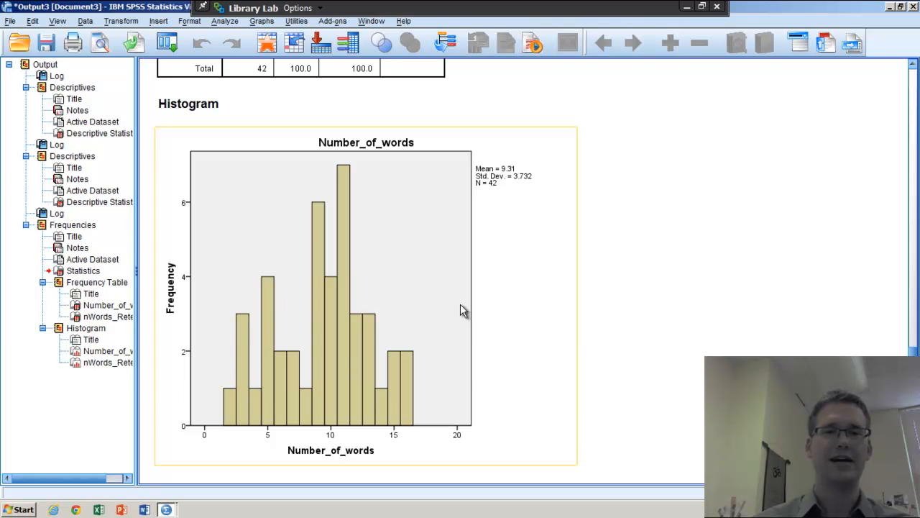
{"action": "scroll", "coordinate": [790, 298], "scroll_direction": "down", "scroll_amount": 9}
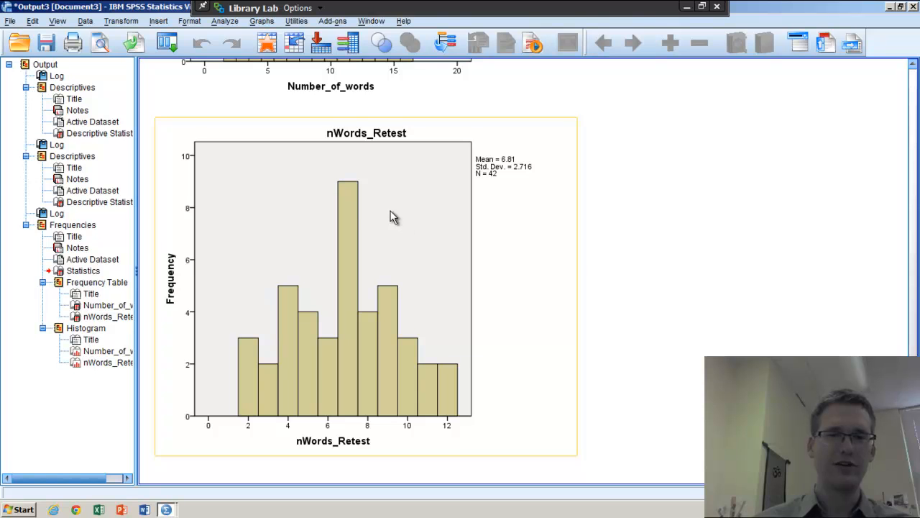
{"action": "left_click", "coordinate": [539, 273]}
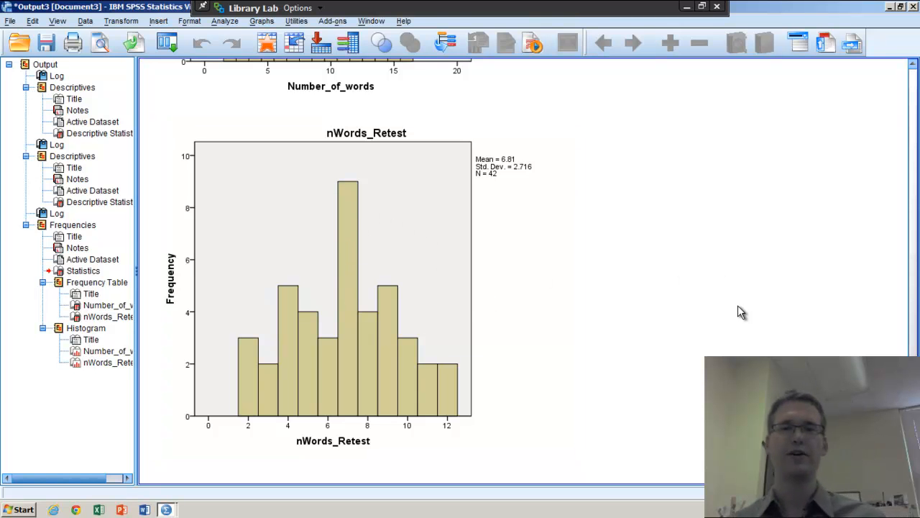
{"action": "left_click", "coordinate": [464, 353]}
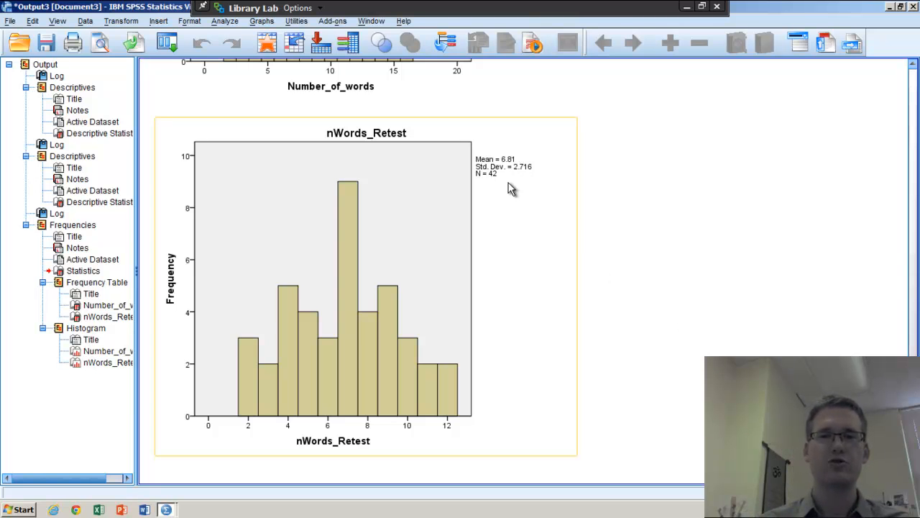
{"action": "scroll", "coordinate": [717, 276], "scroll_direction": "up", "scroll_amount": 5}
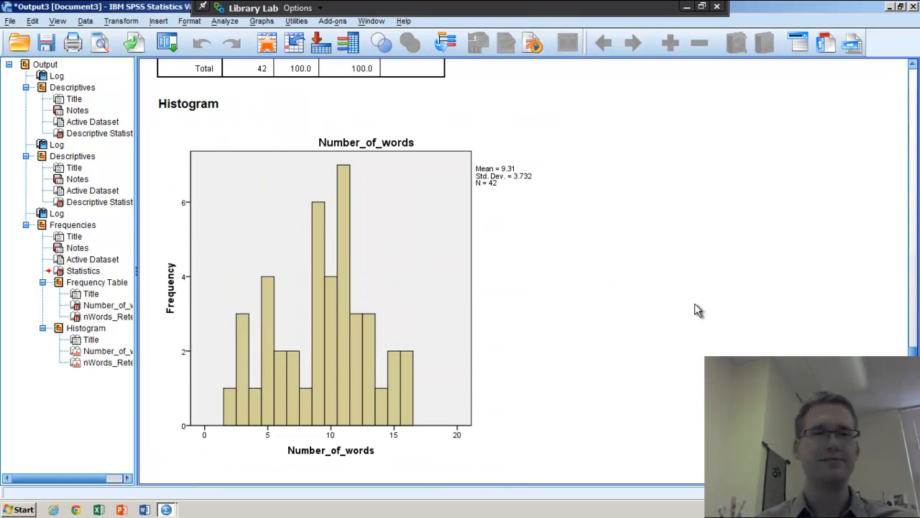
- Review the Frequencies Statistics table and both Descriptive Statistics tables, and minimize the Library Lab remote desktop window
{"action": "scroll", "coordinate": [694, 310], "scroll_direction": "up", "scroll_amount": 15}
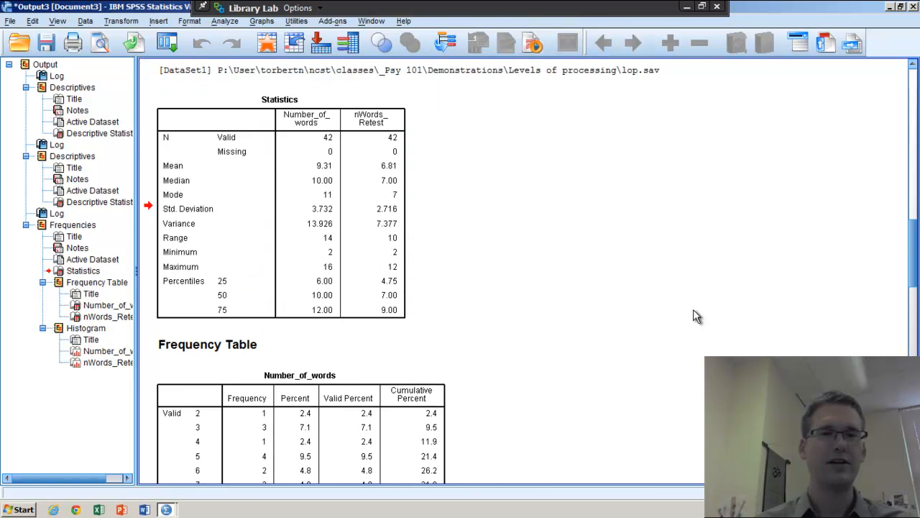
{"action": "scroll", "coordinate": [695, 311], "scroll_direction": "up", "scroll_amount": 3}
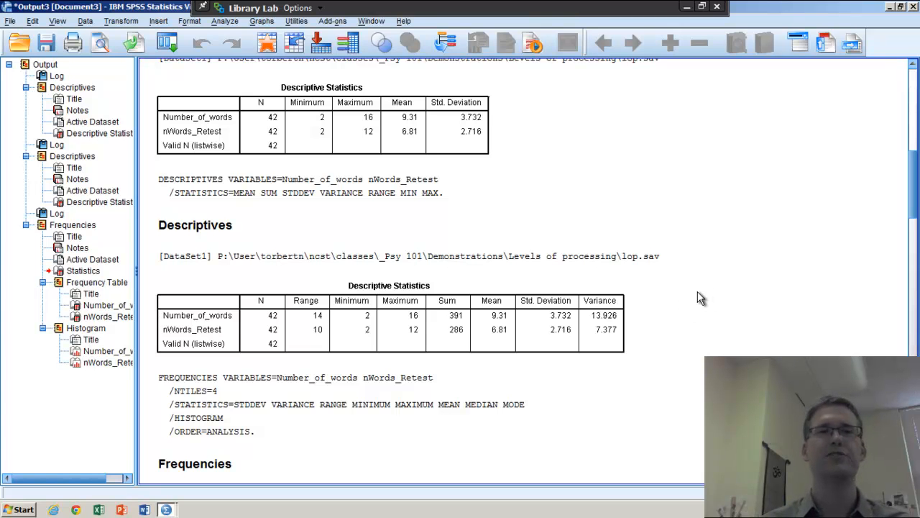
{"action": "scroll", "coordinate": [791, 261], "scroll_direction": "up", "scroll_amount": 5}
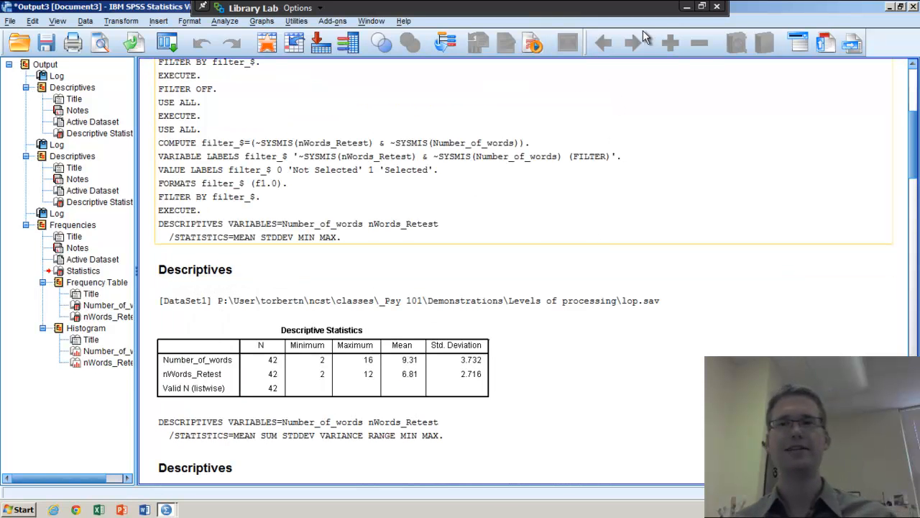
{"action": "left_click", "coordinate": [688, 9]}
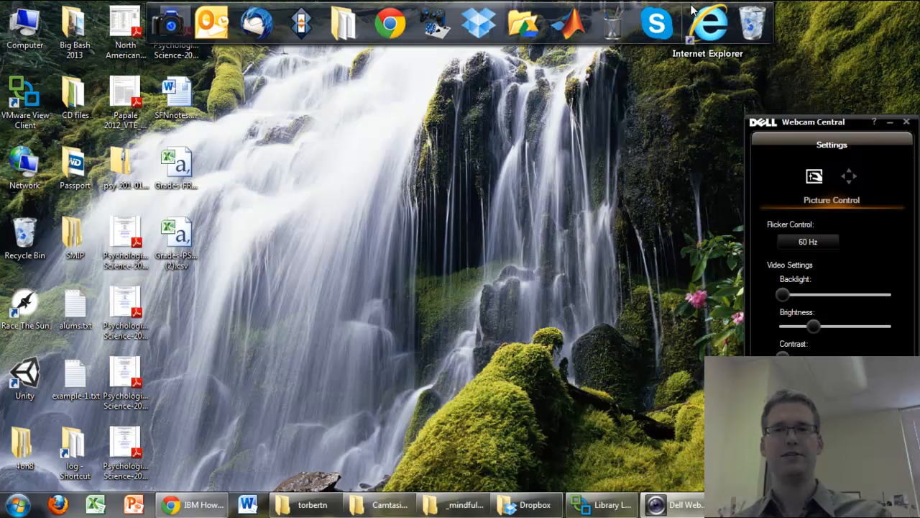